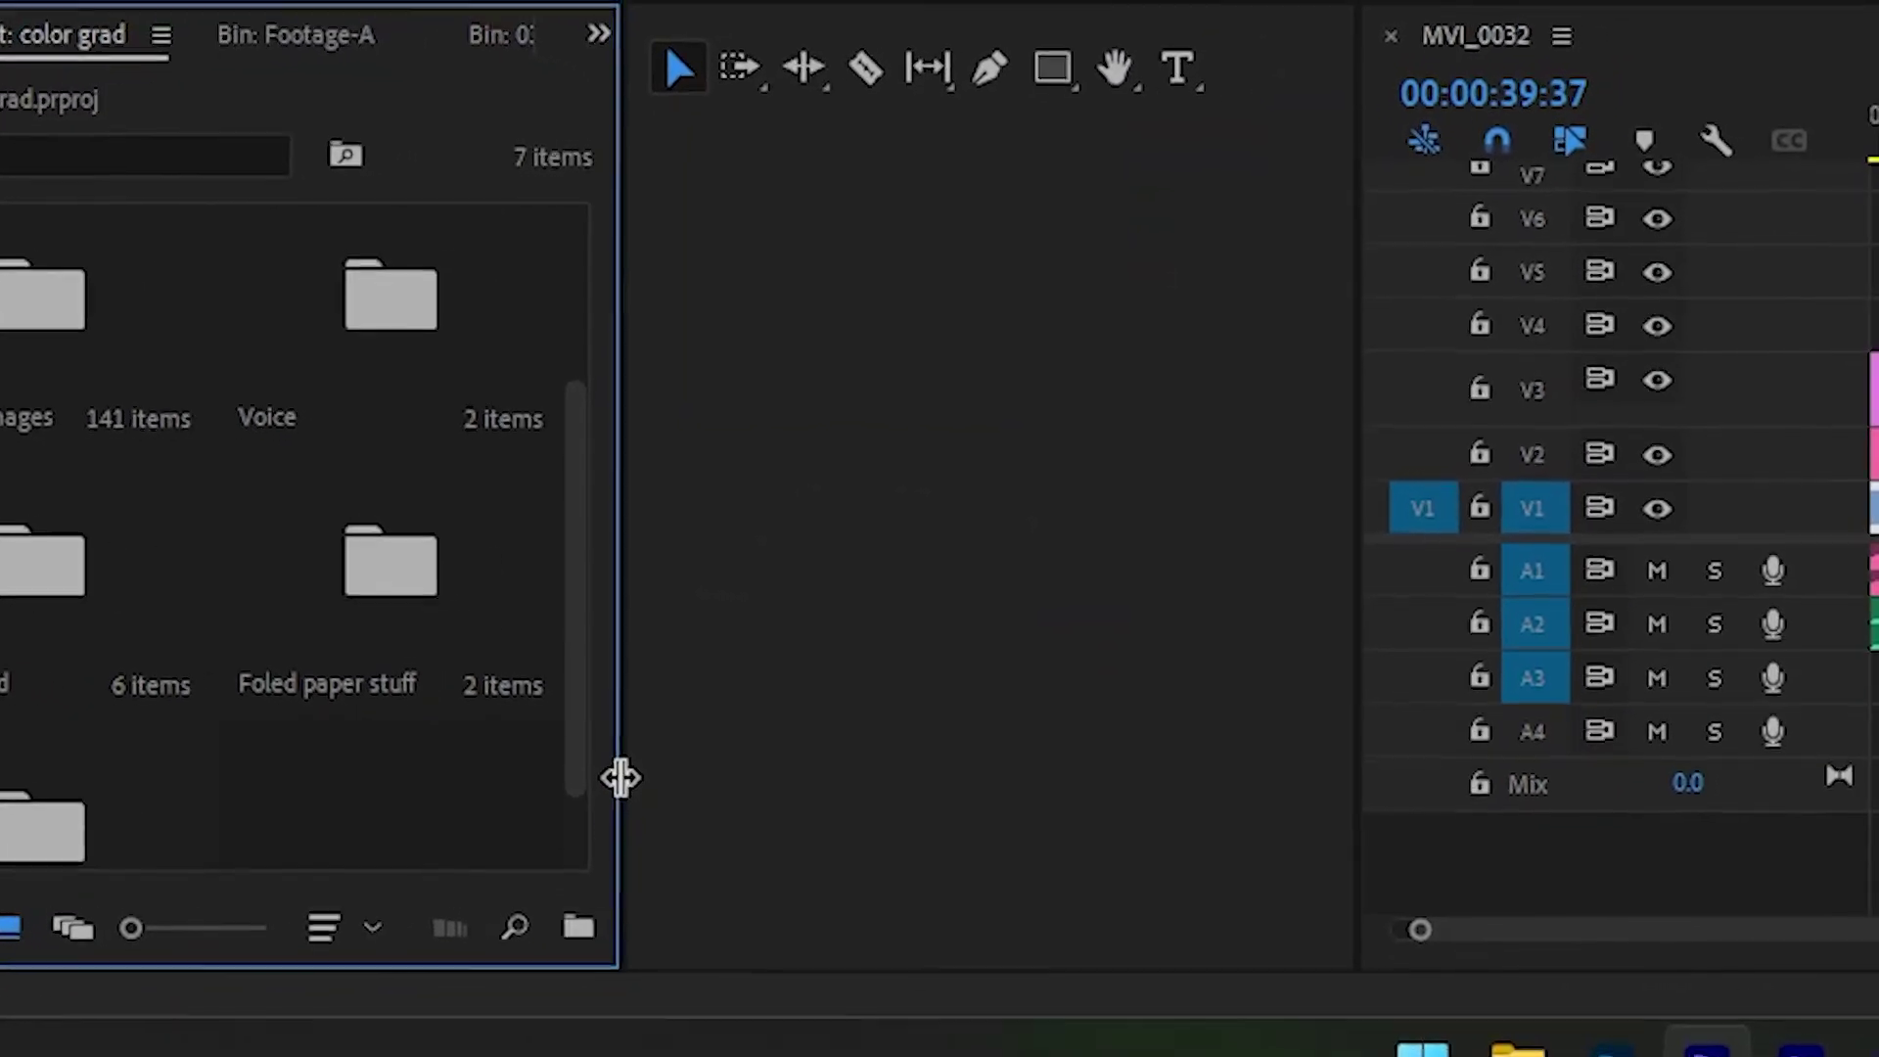
# Widen the Project panel, create a new adjustment layer, and rename it 'color'
pyautogui.moveTo(620, 778); pyautogui.dragTo(1325, 808)
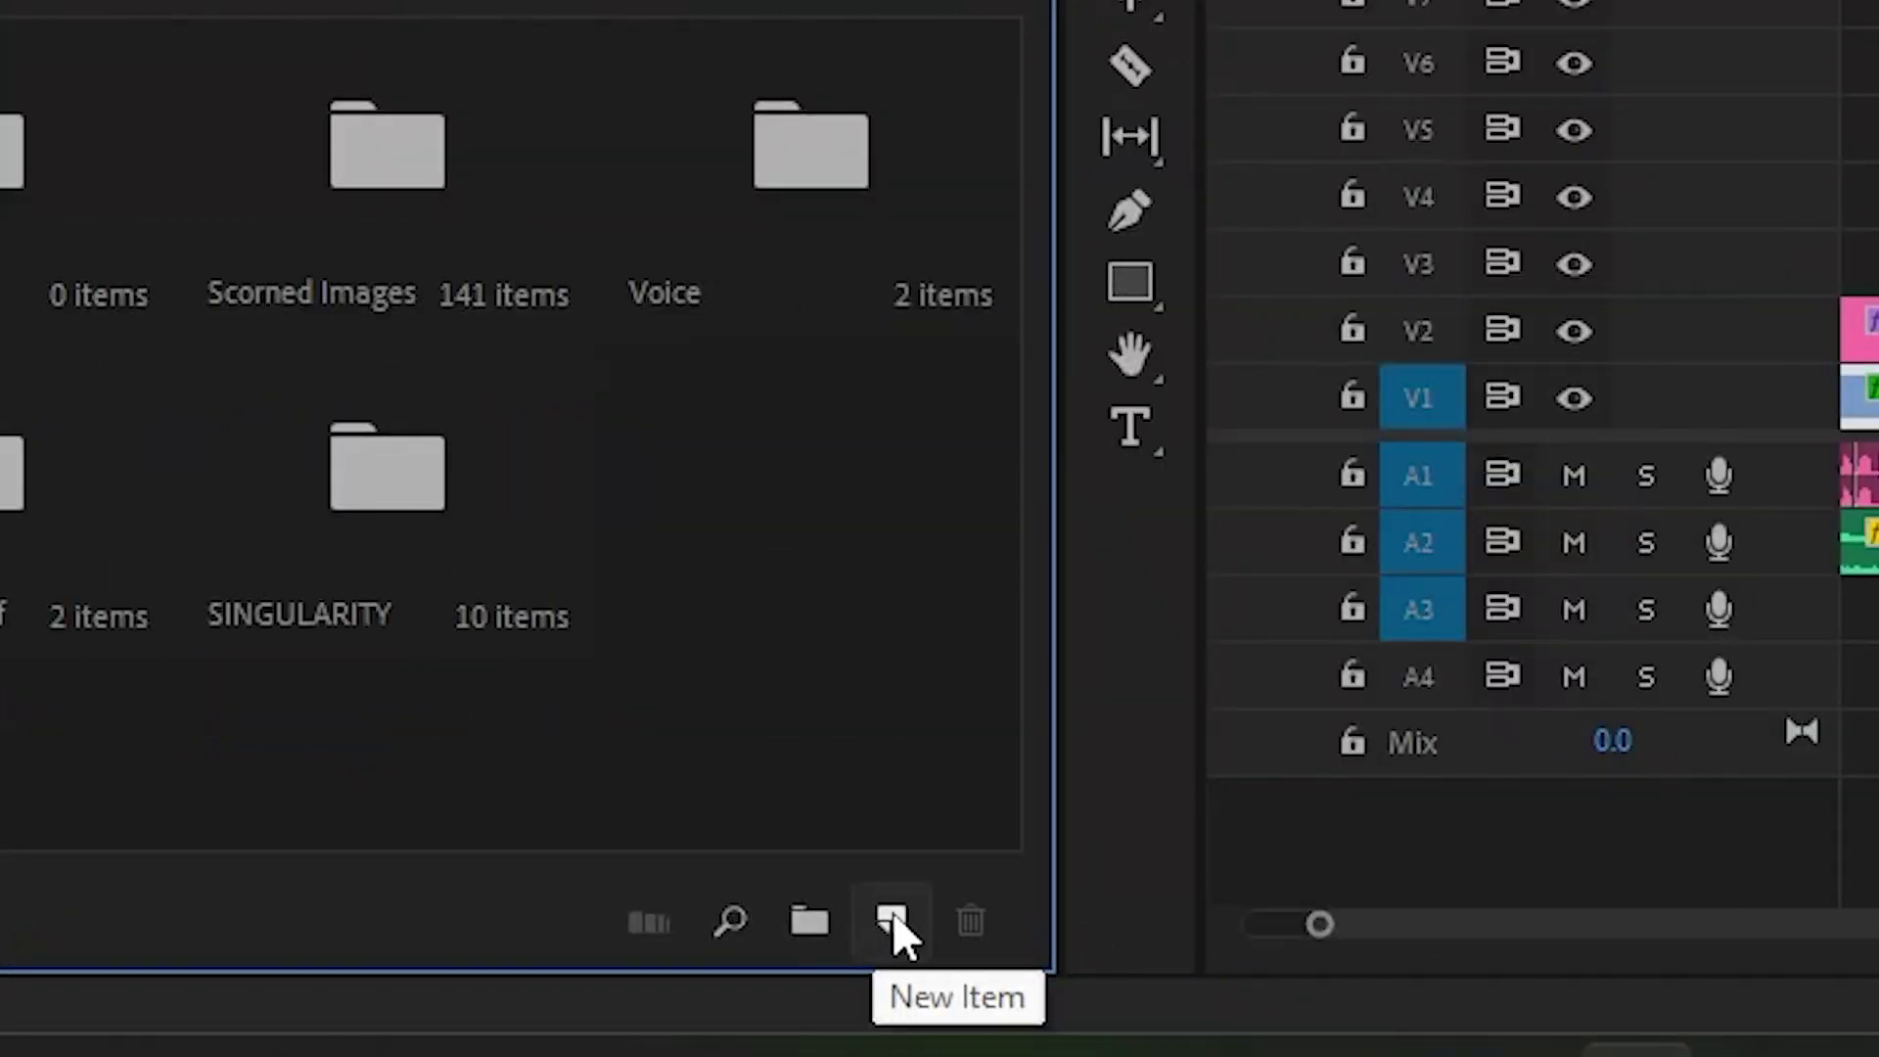
pyautogui.click(892, 924)
pyautogui.click(1096, 573)
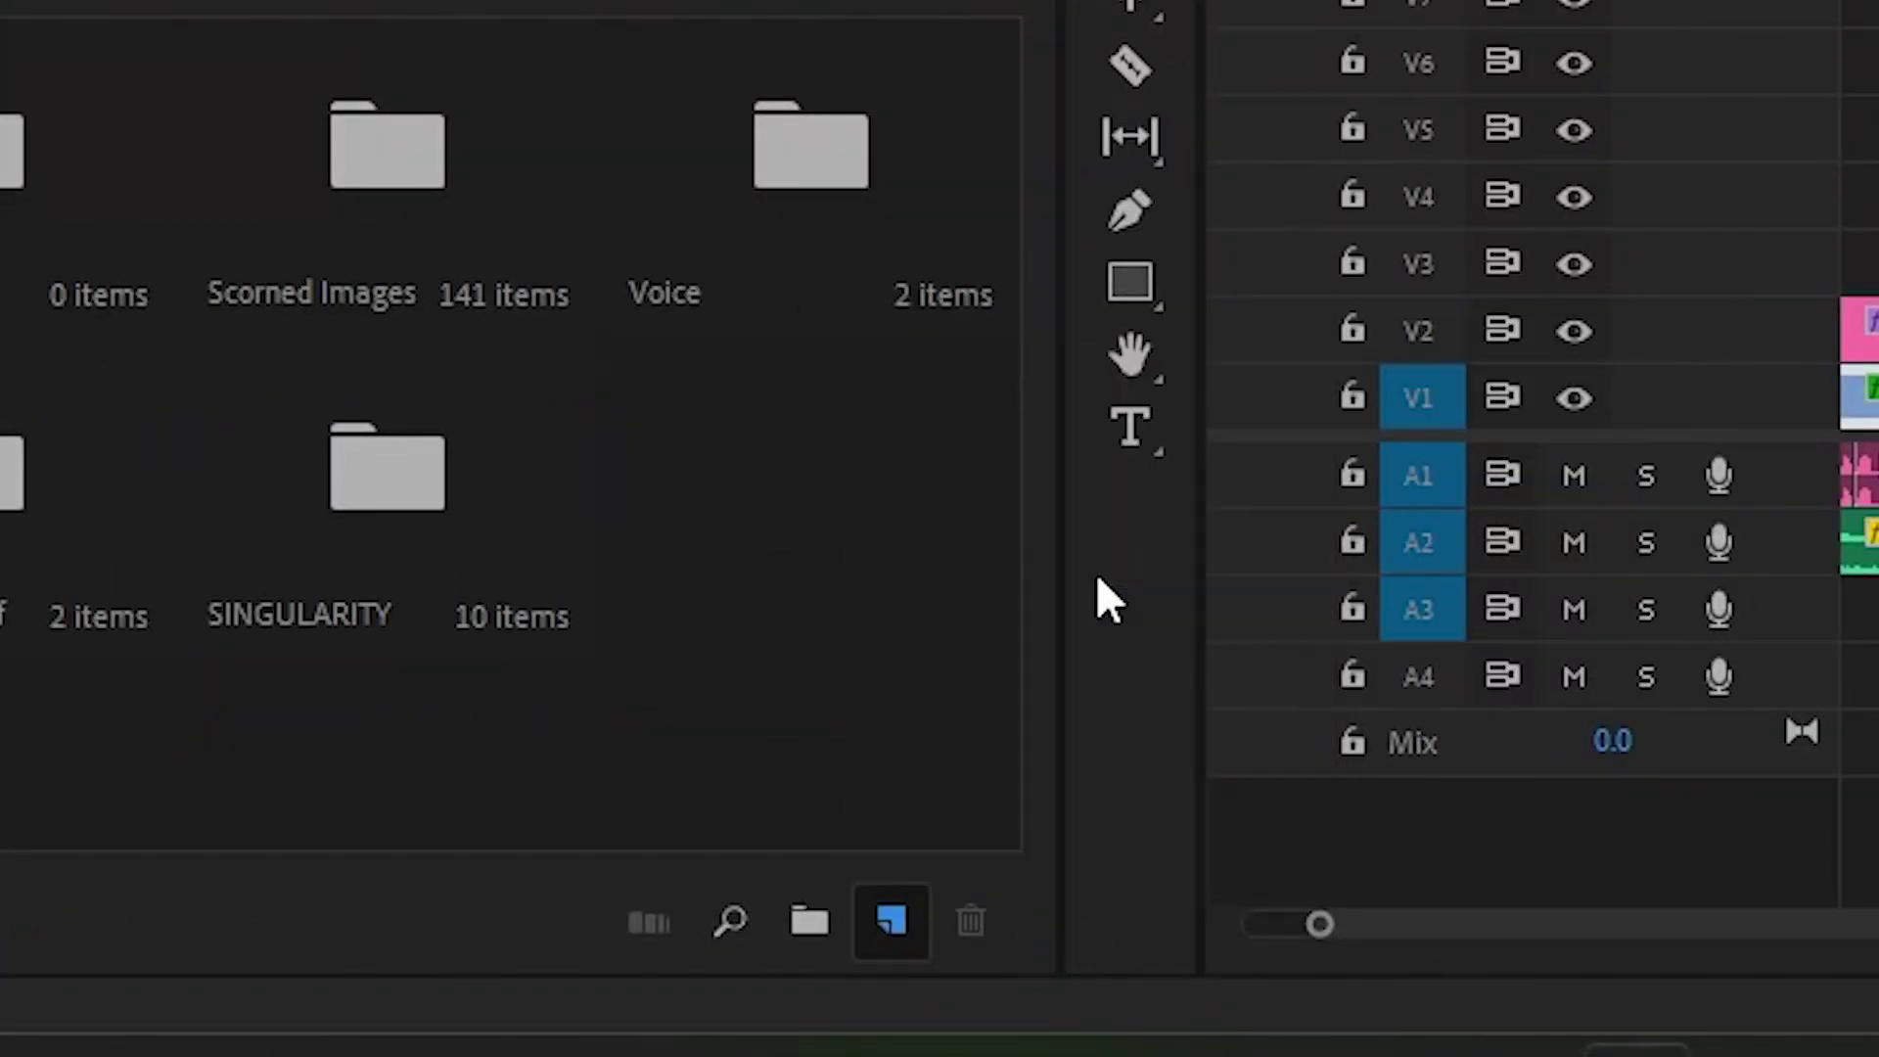
pyautogui.click(1031, 724)
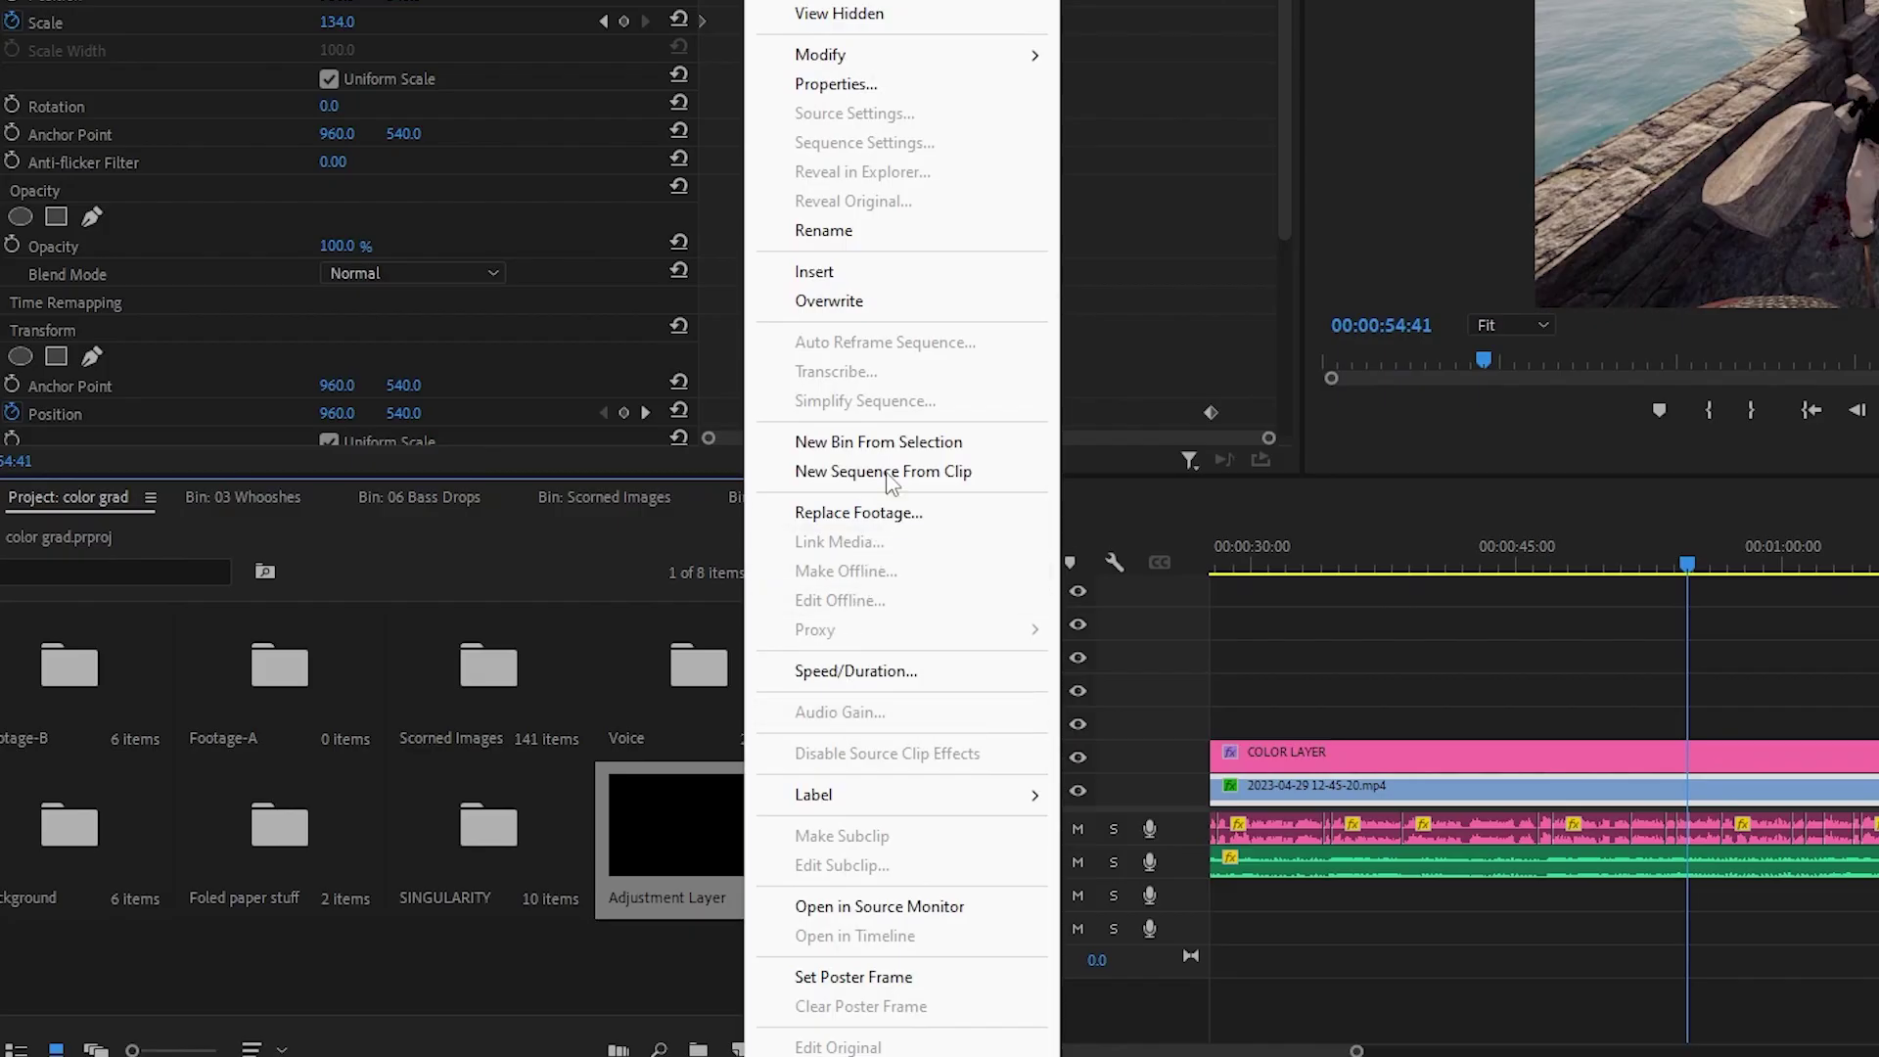
pyautogui.click(867, 244)
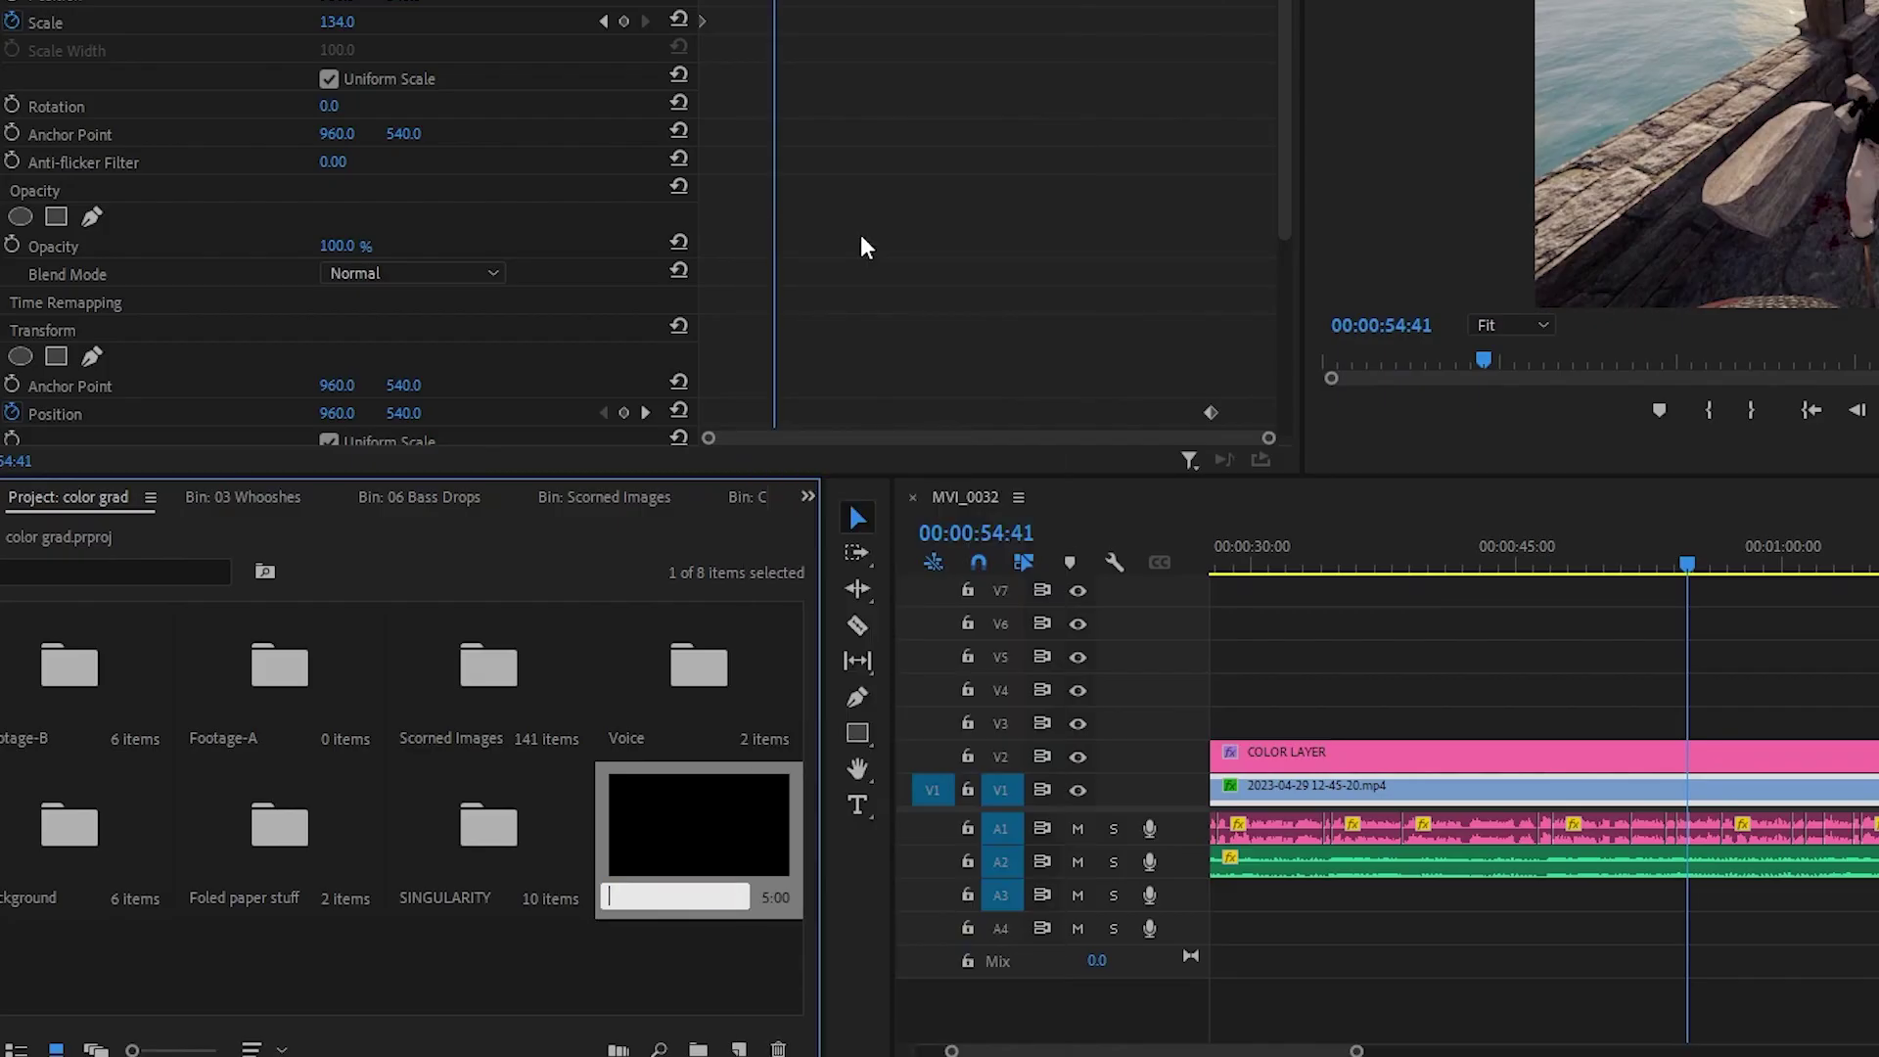
pyautogui.write('C')
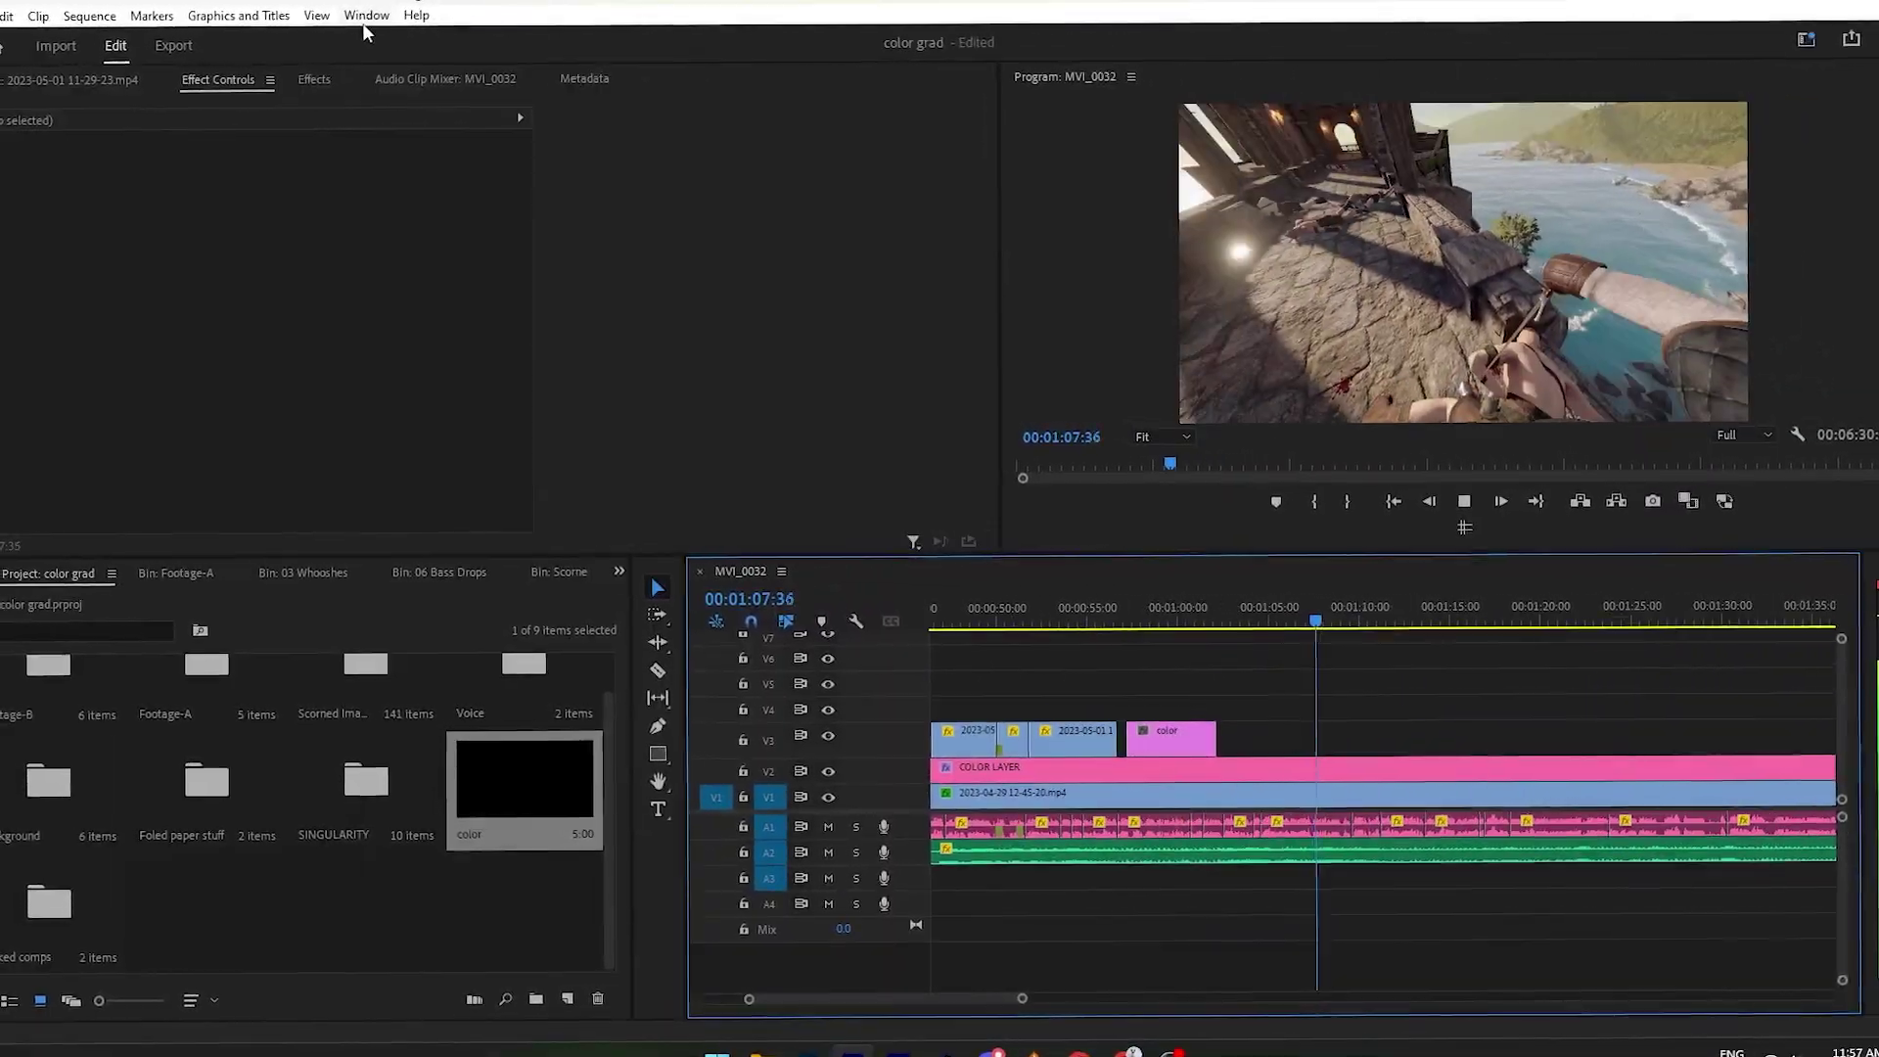
# Switch Premiere Pro to the Color workspace from the Workspaces list
pyautogui.click(360, 12)
pyautogui.moveTo(421, 27)
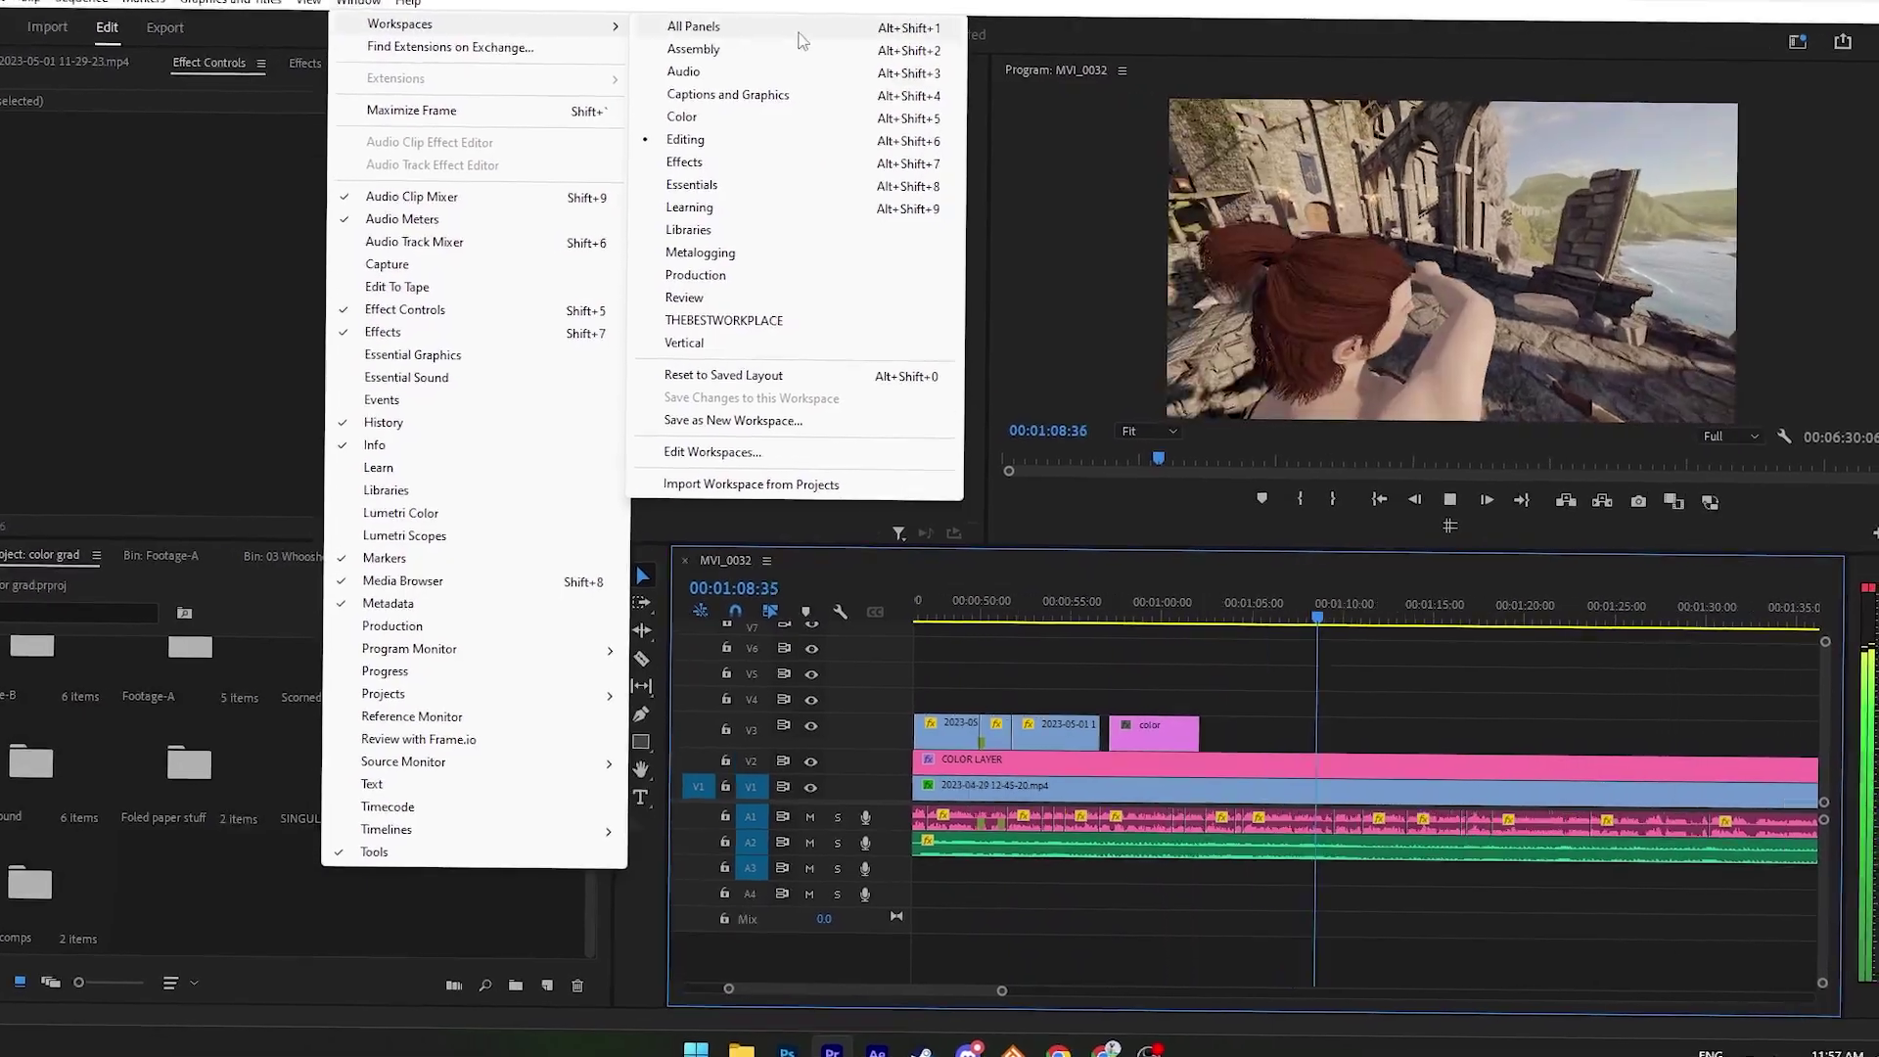
pyautogui.click(685, 127)
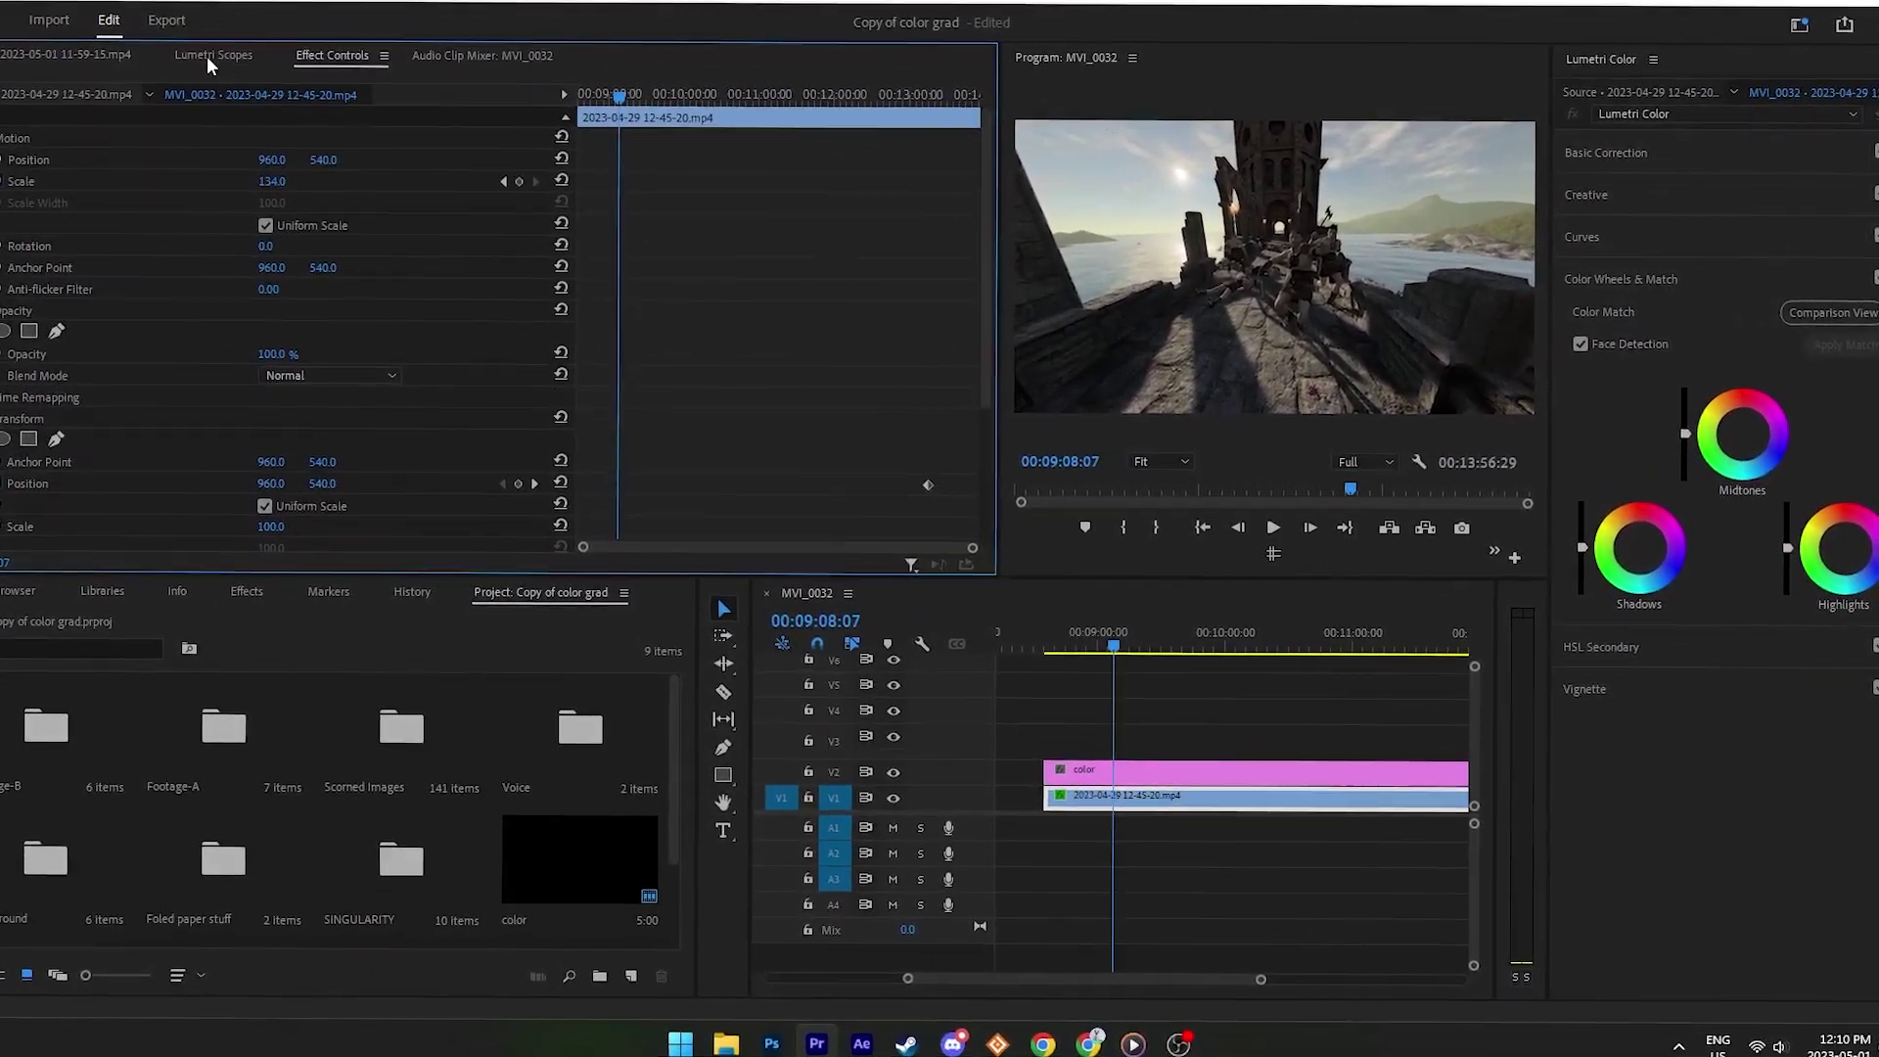
# Open the Lumetri Scopes tab to display the footage's waveform
pyautogui.click(192, 61)
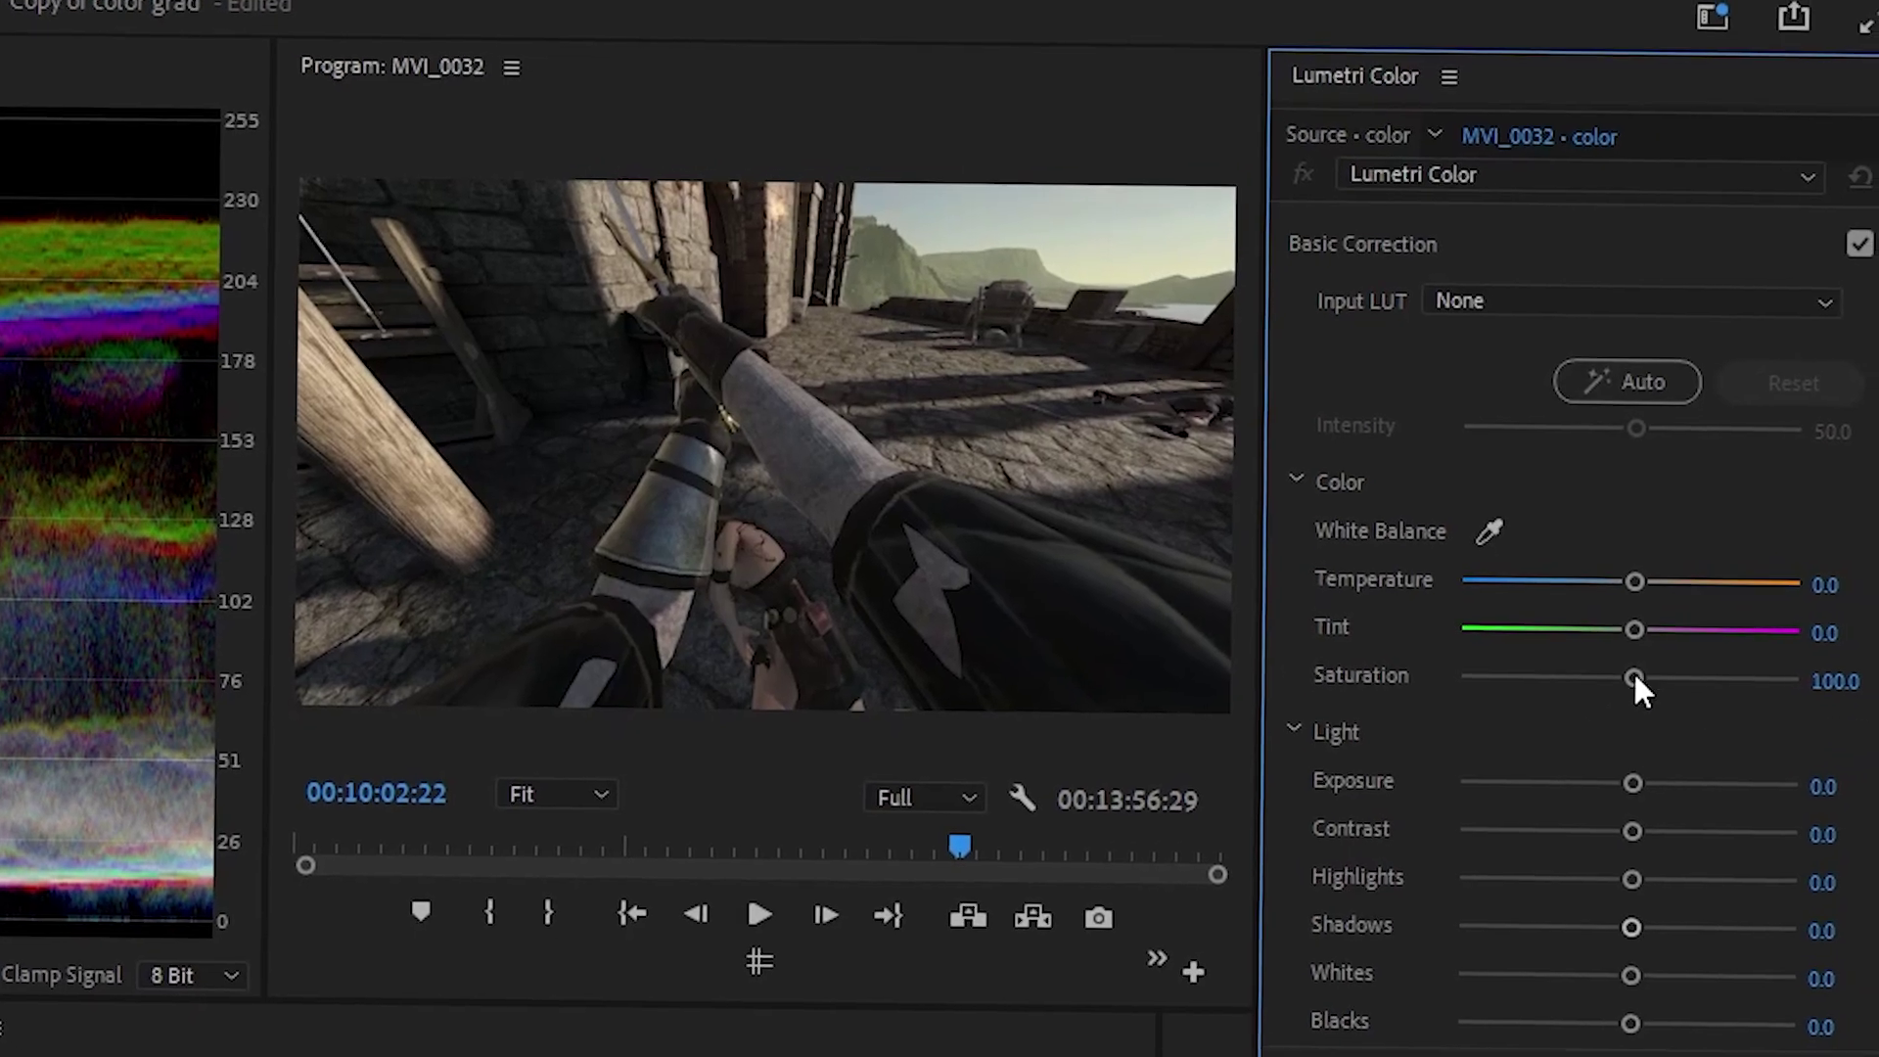
# Enter 130 for the adjustment layer's Saturation, then fine-tune the slider to 127.2
pyautogui.click(1840, 679)
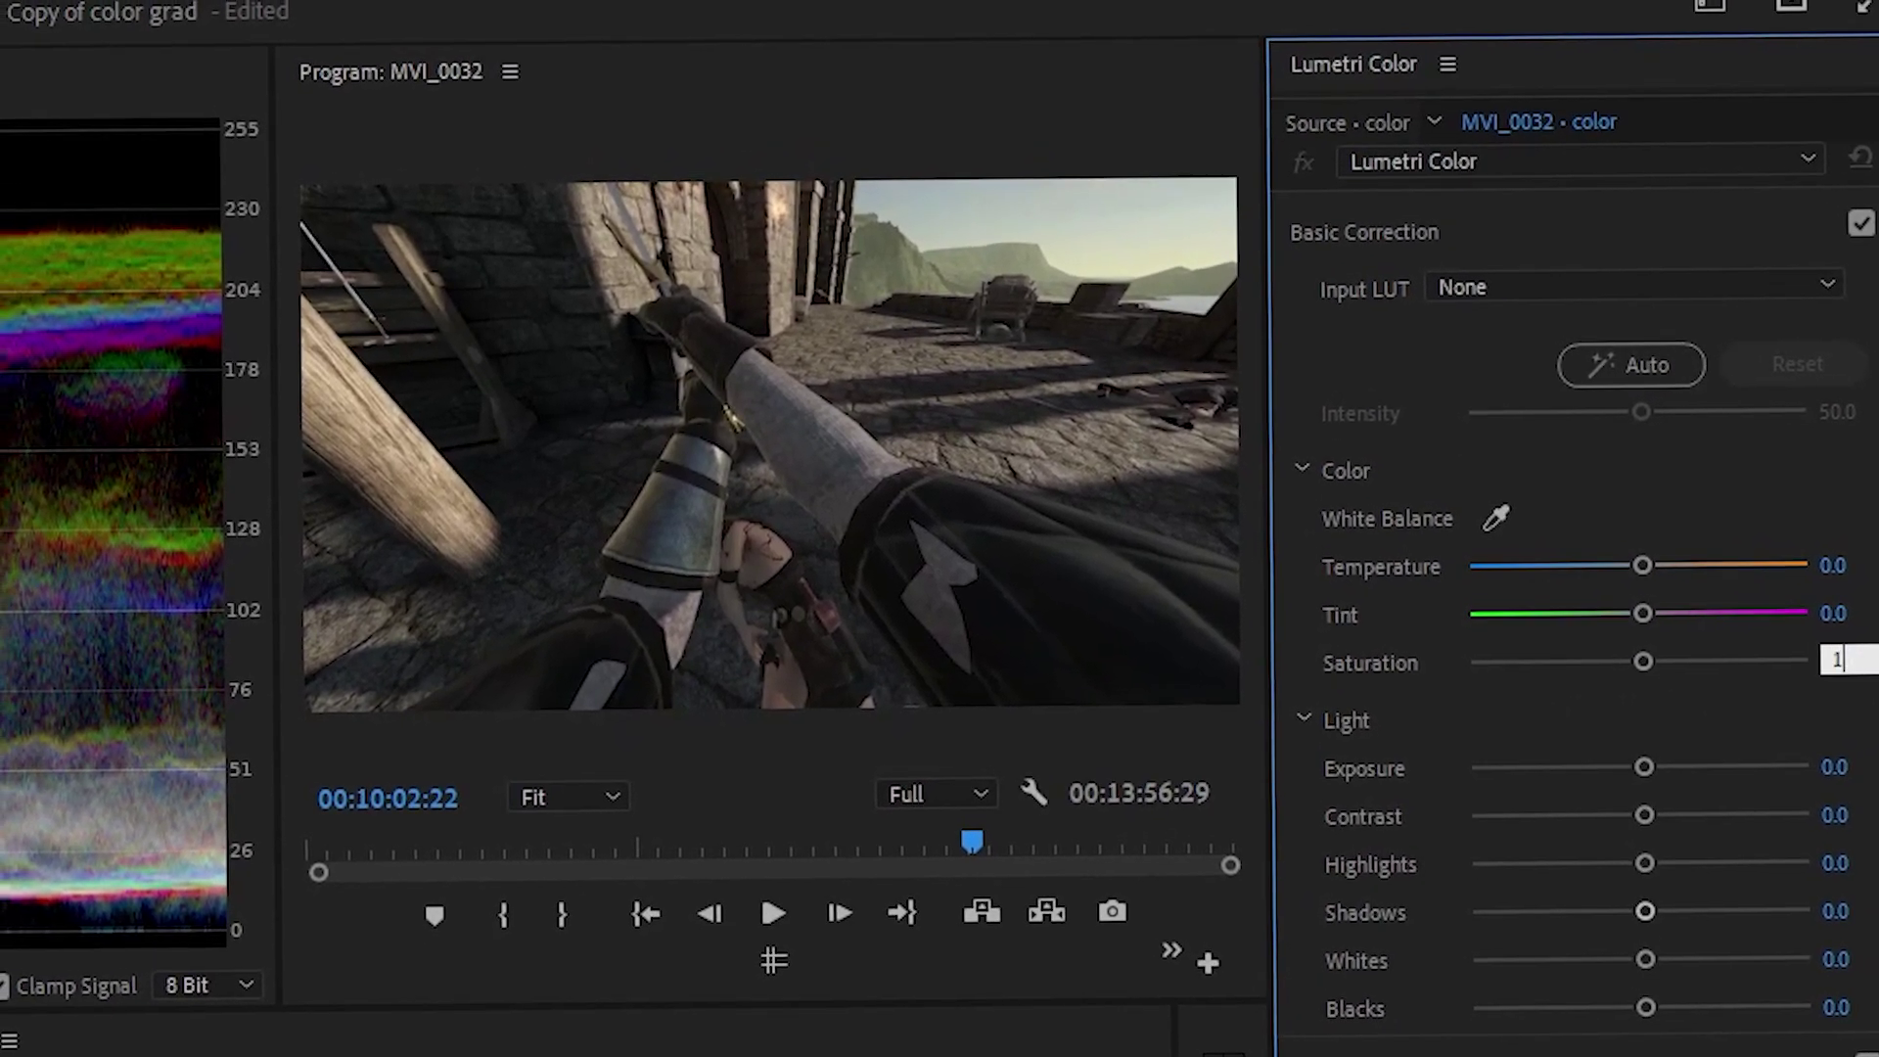
pyautogui.press('Return')
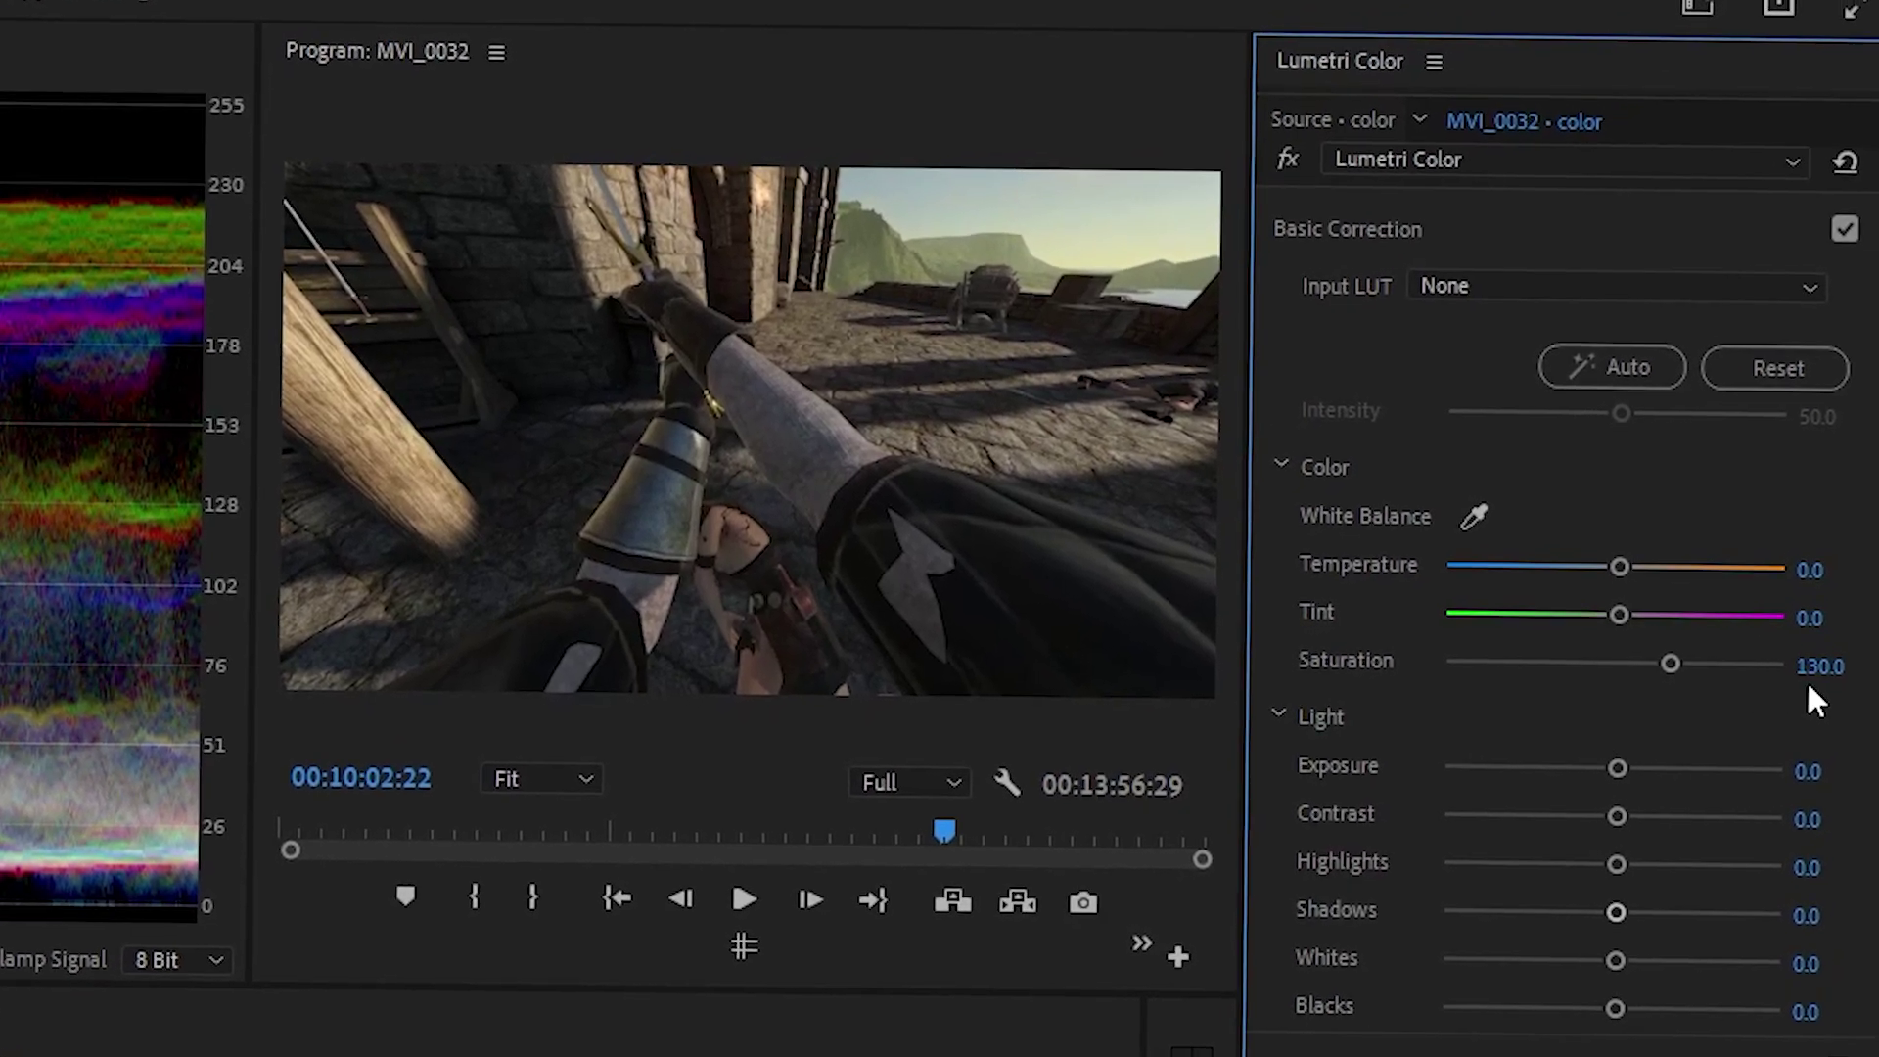
pyautogui.moveTo(1689, 652); pyautogui.dragTo(1694, 652)
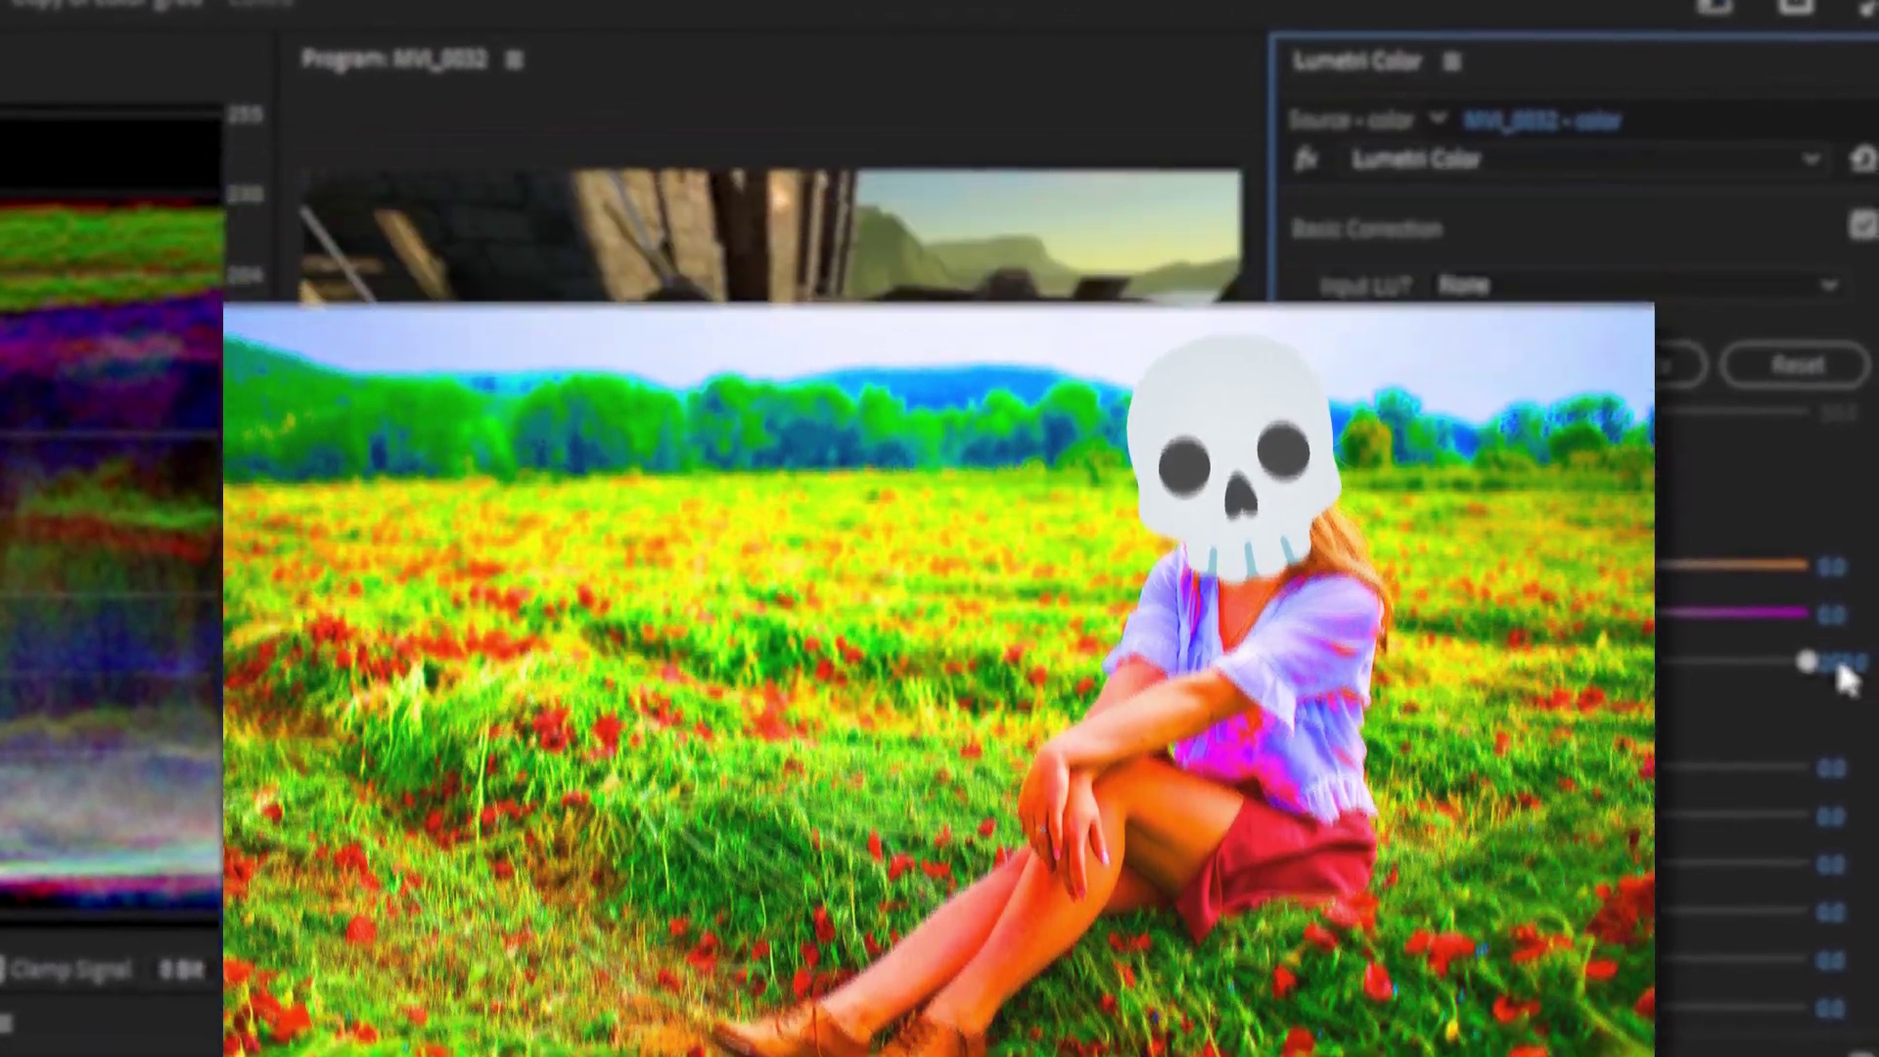
pyautogui.moveTo(1798, 666); pyautogui.dragTo(1118, 683)
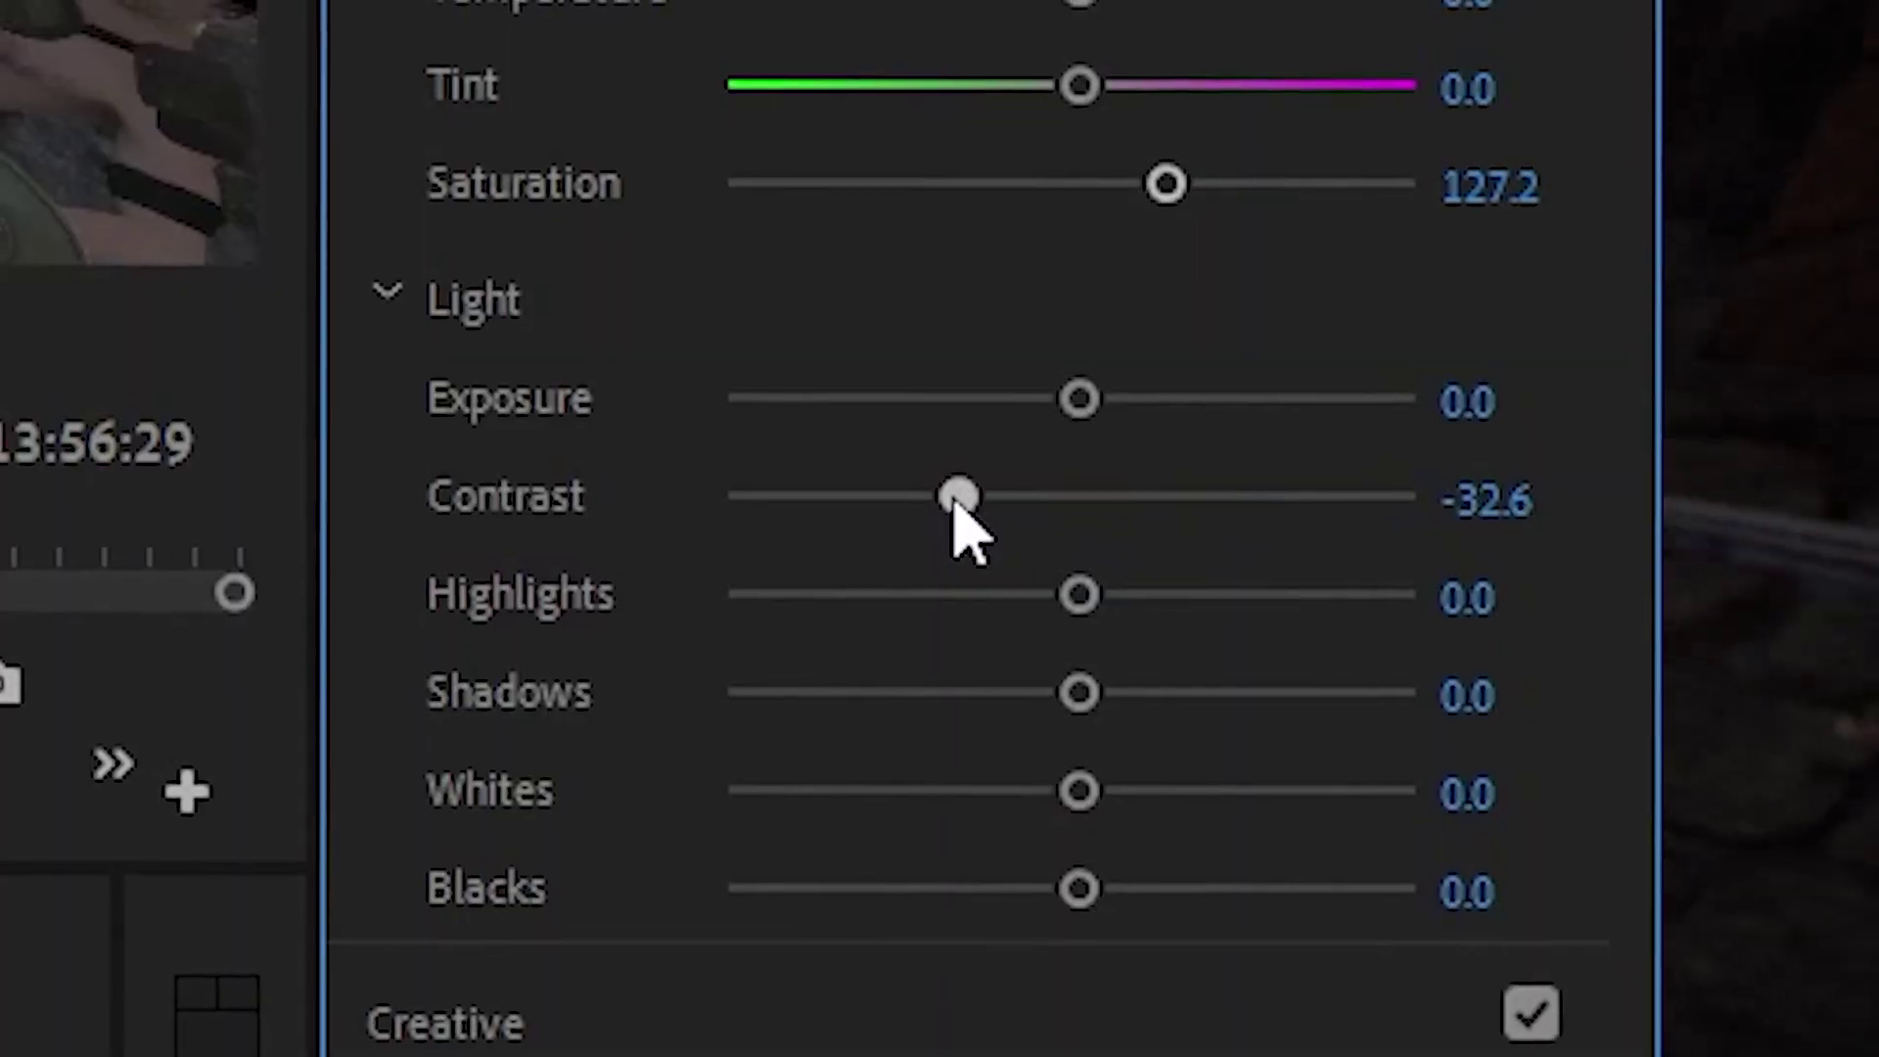
# Drag Contrast in Lumetri's Light section up to -15.2
pyautogui.moveTo(1003, 498); pyautogui.dragTo(1077, 502)
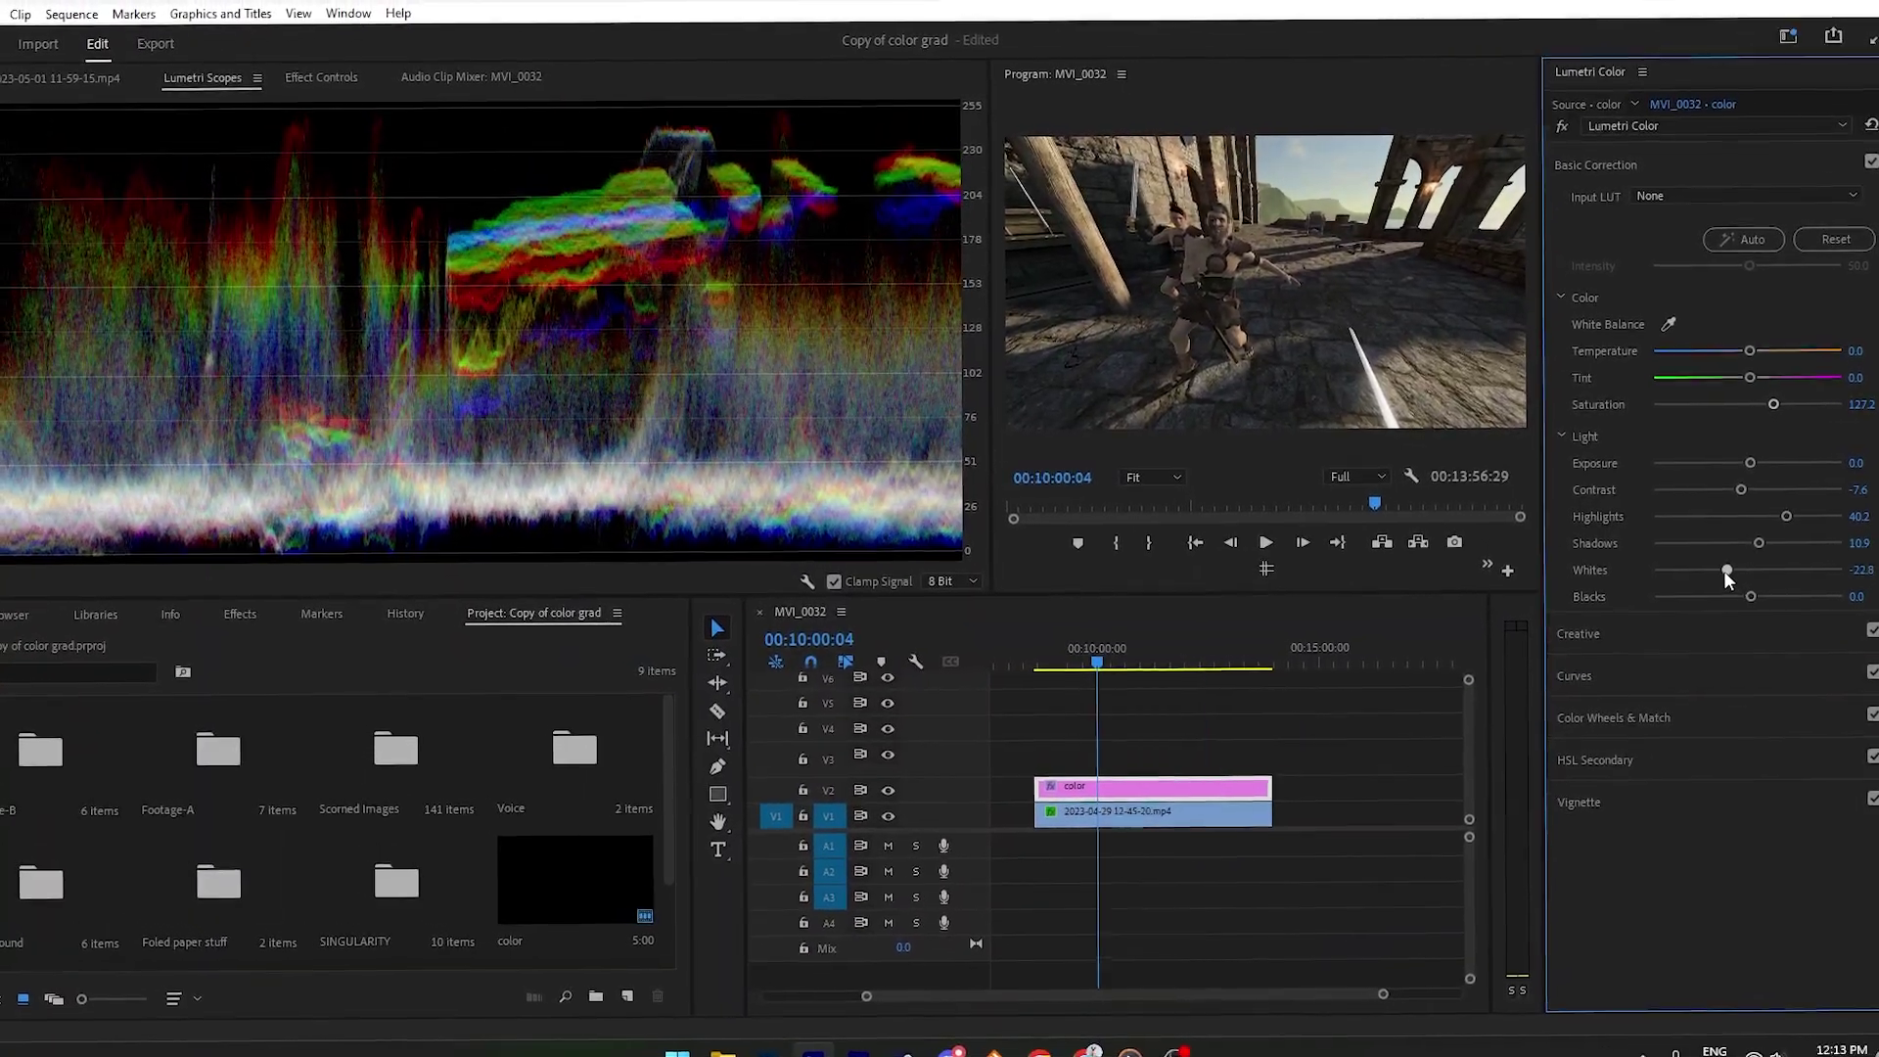
# Raise Whites to -20.7 and lift Blacks to 6.5, then pull Blacks back near zero
pyautogui.moveTo(1726, 573); pyautogui.dragTo(1729, 574)
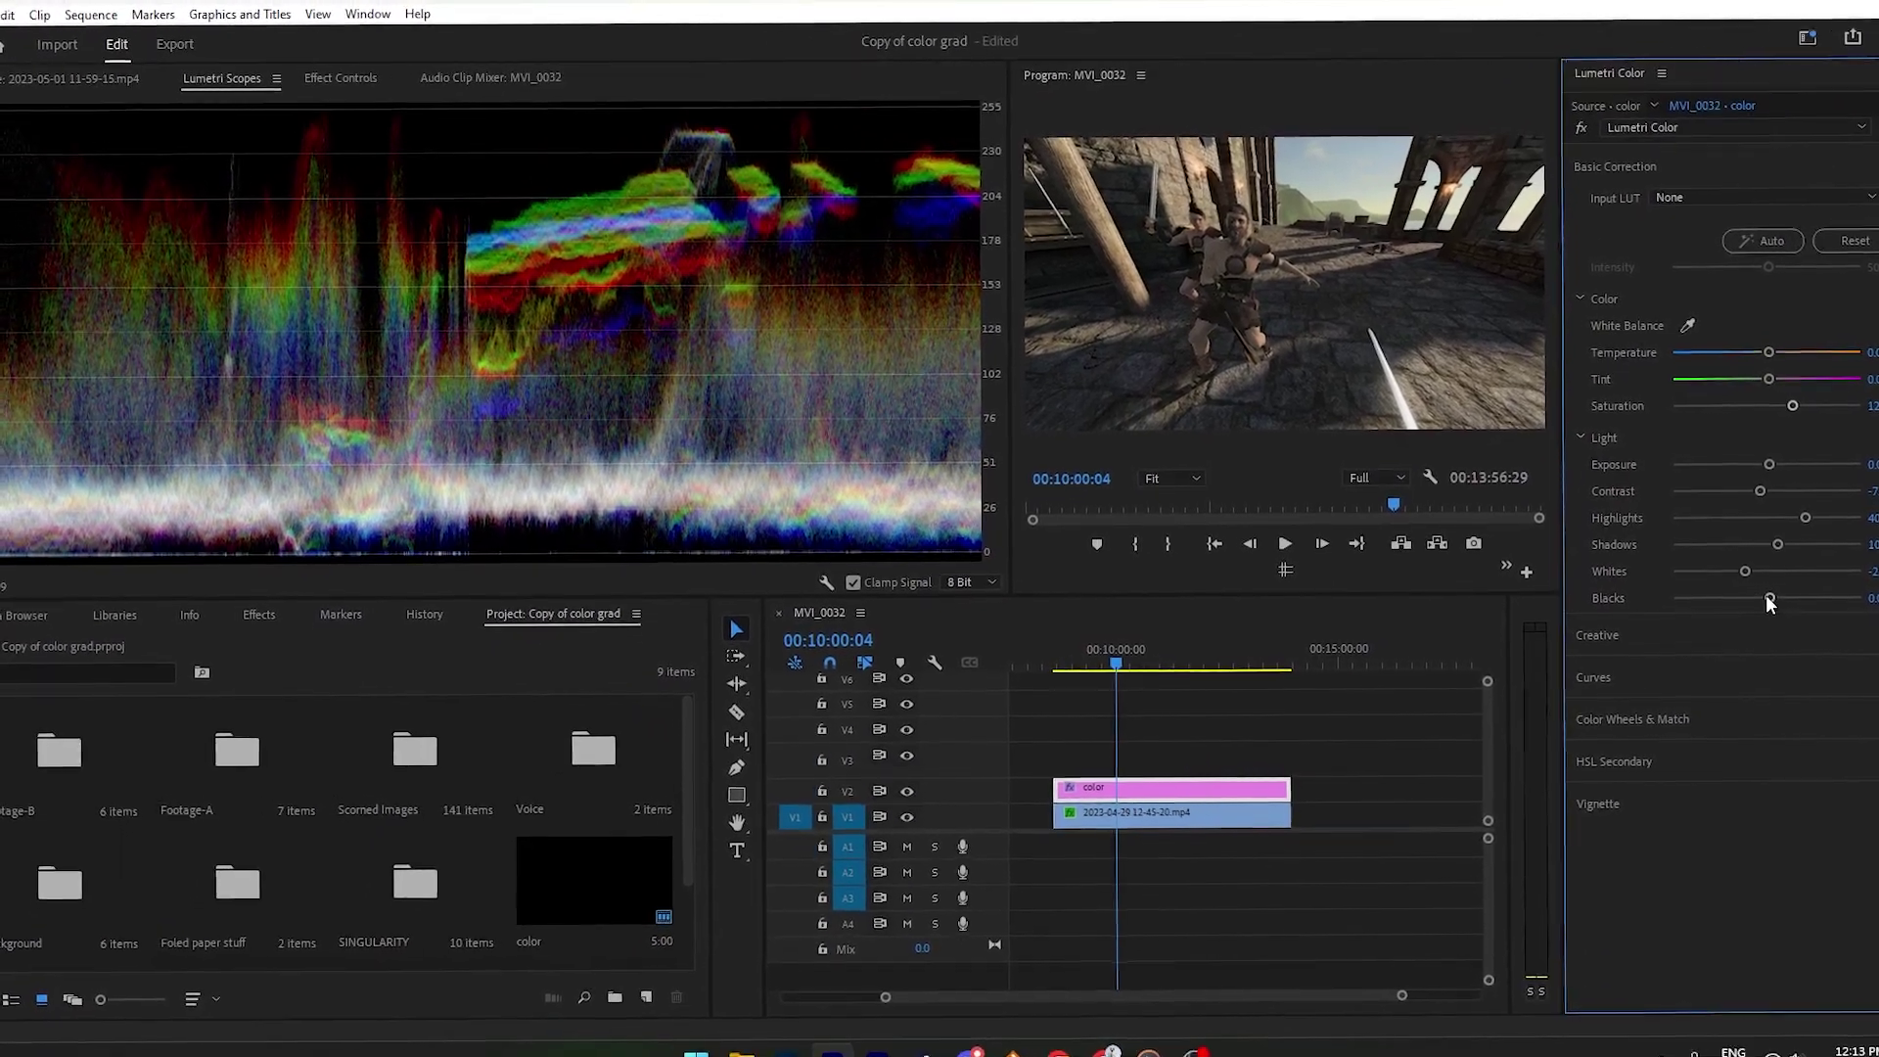
pyautogui.moveTo(1766, 597); pyautogui.dragTo(1771, 596)
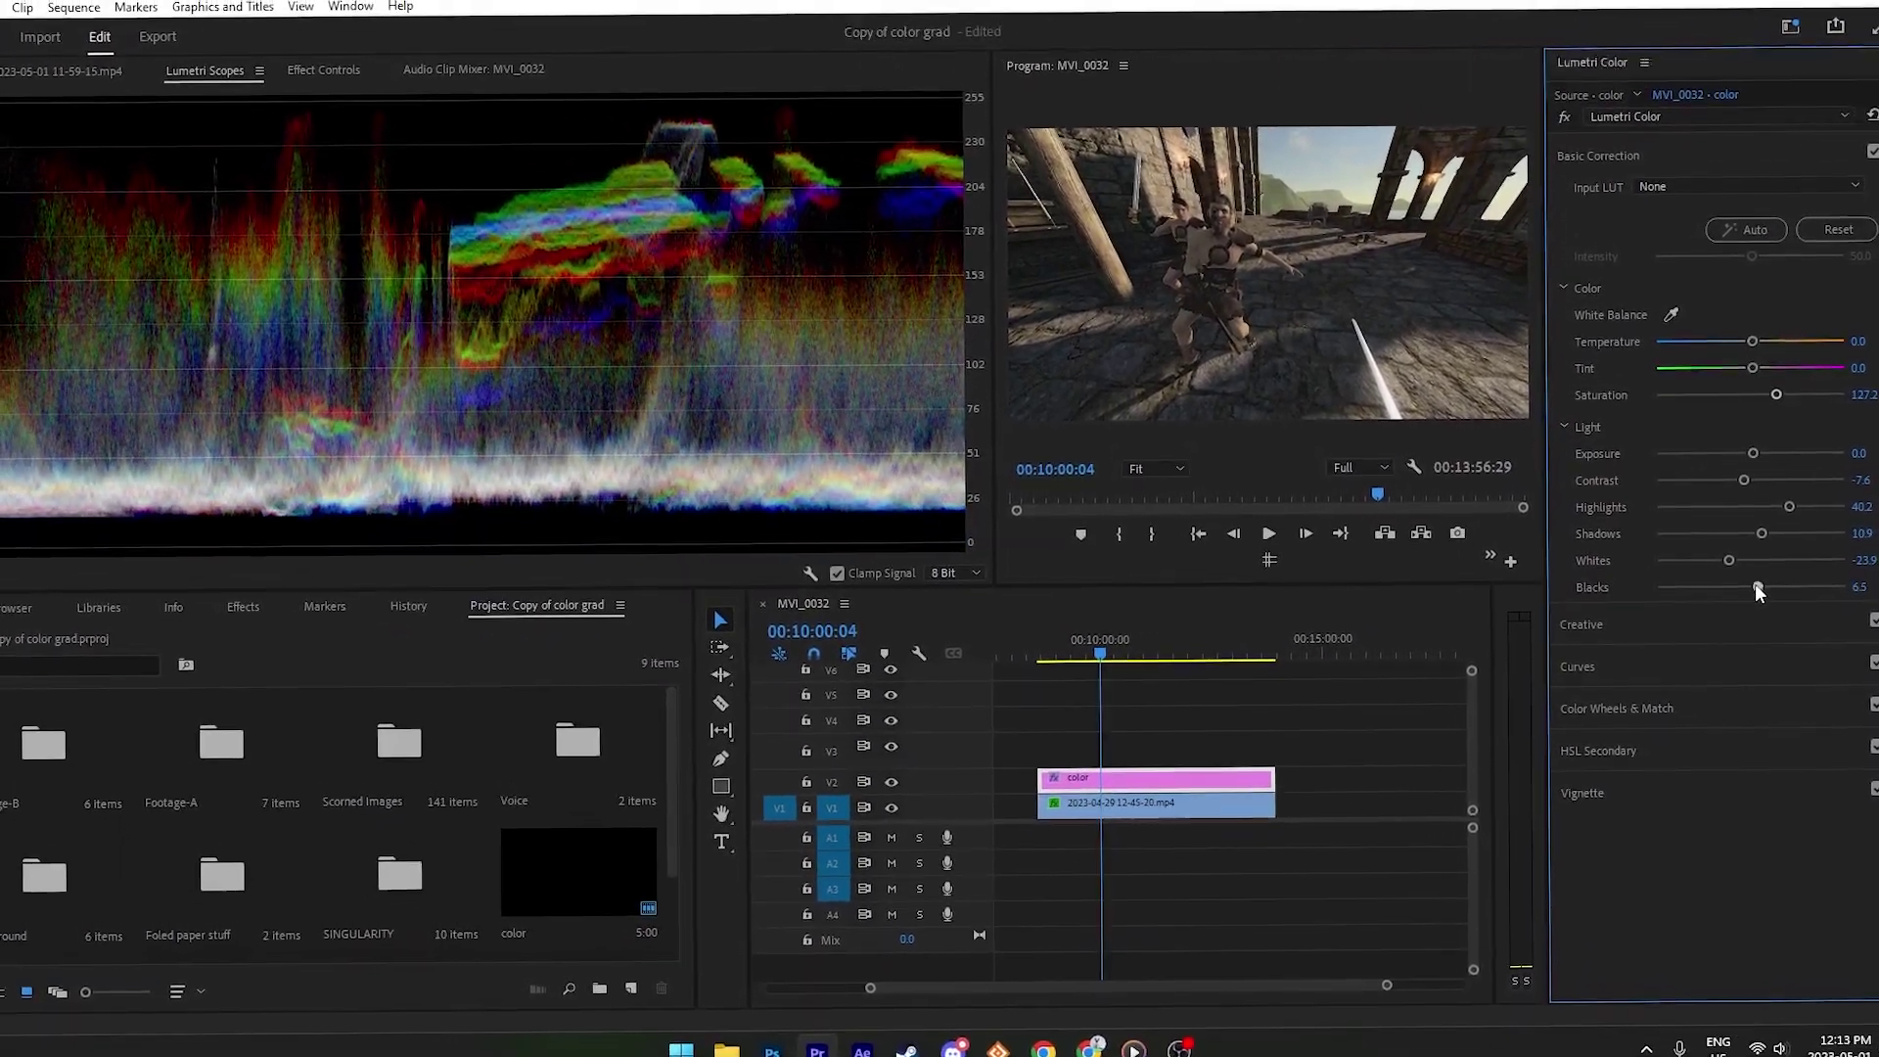
pyautogui.moveTo(1754, 583); pyautogui.dragTo(1742, 598)
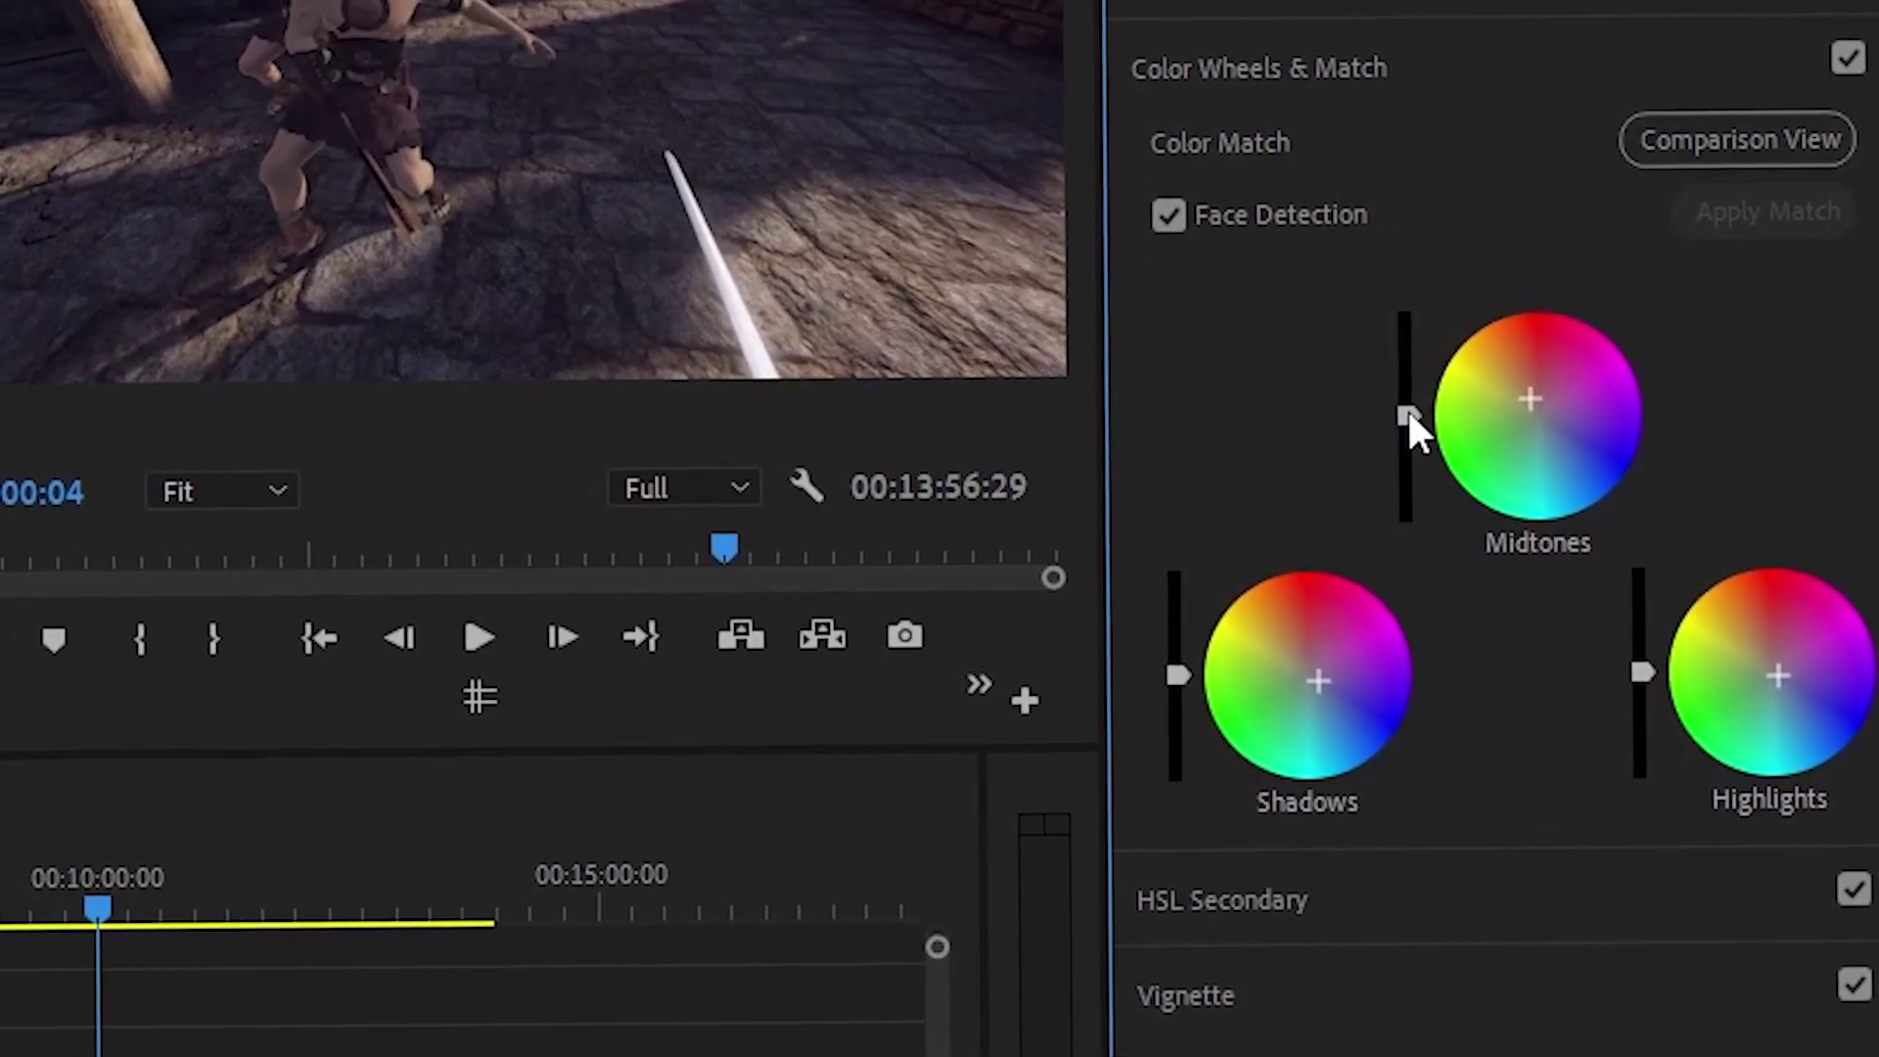
# Raise the Midtones and Highlights wheel sliders and lower the Shadows wheel slider slightly
pyautogui.click(1393, 415)
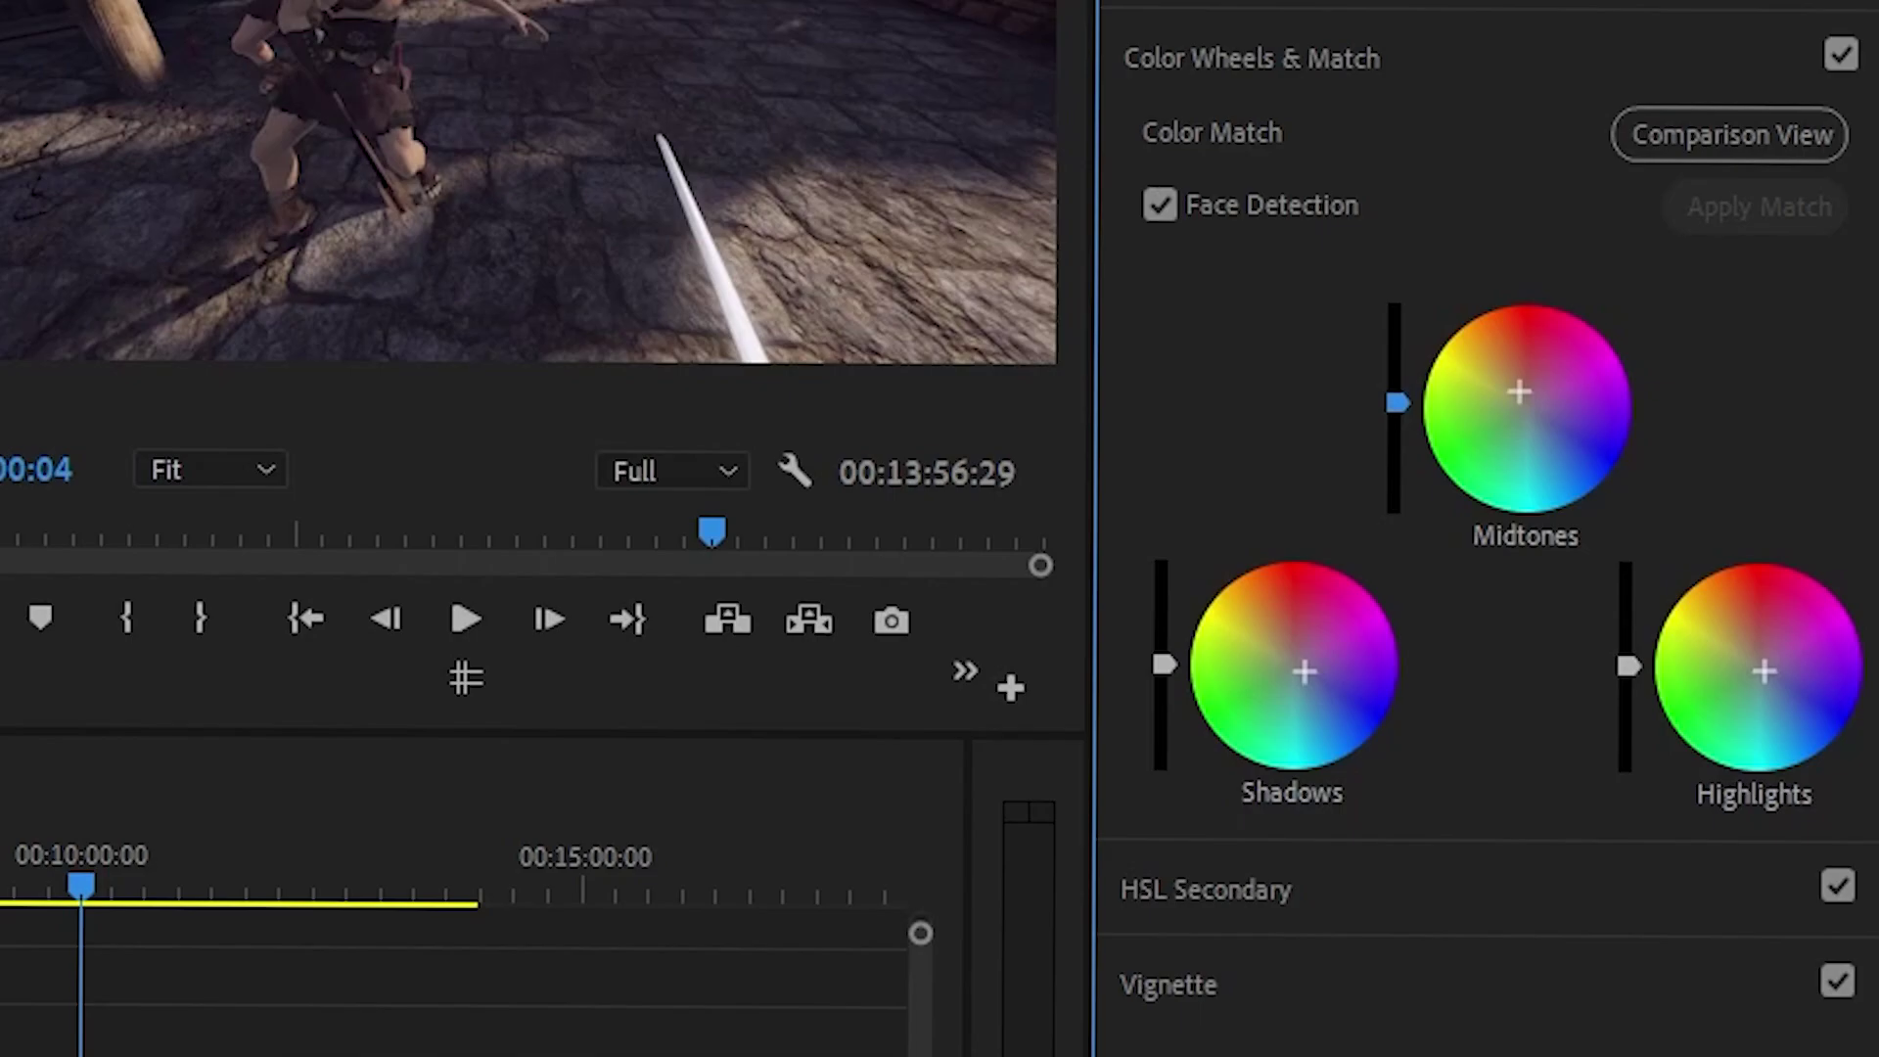
pyautogui.moveTo(1393, 402); pyautogui.dragTo(1393, 345)
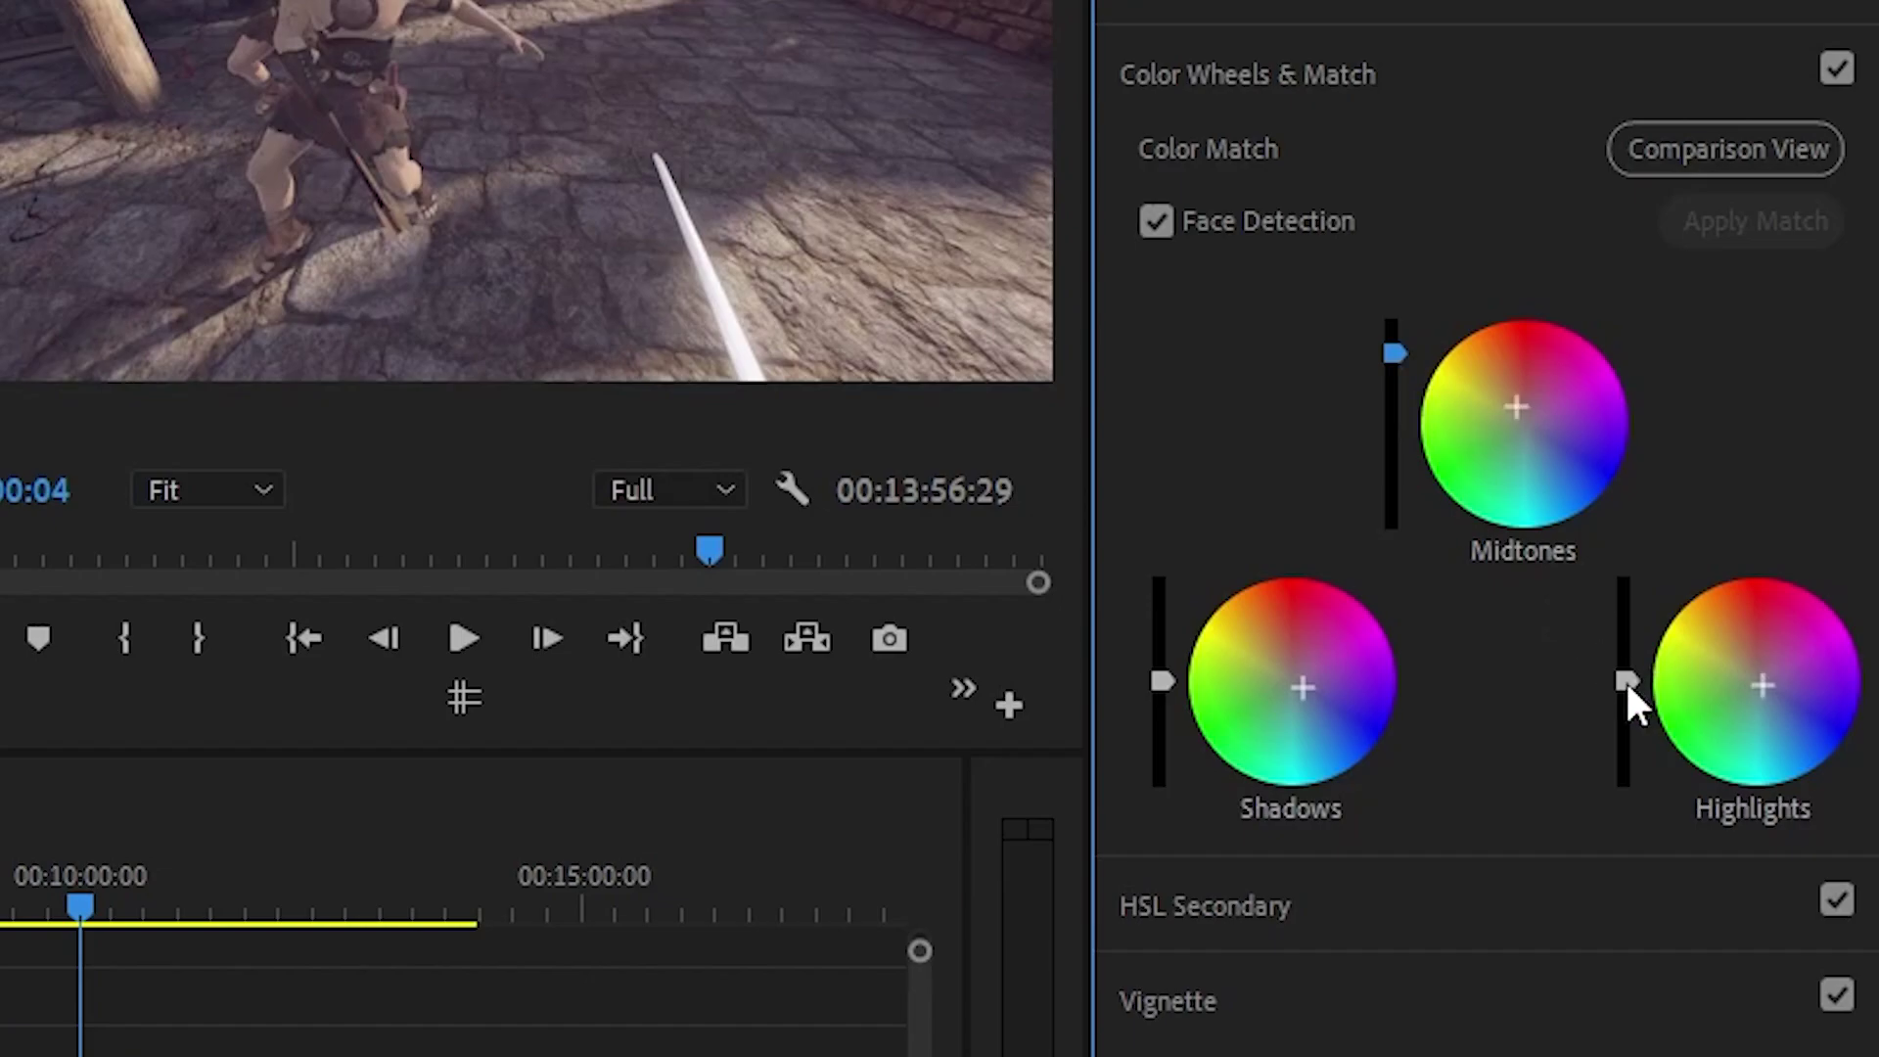
pyautogui.moveTo(1626, 681); pyautogui.dragTo(1626, 577)
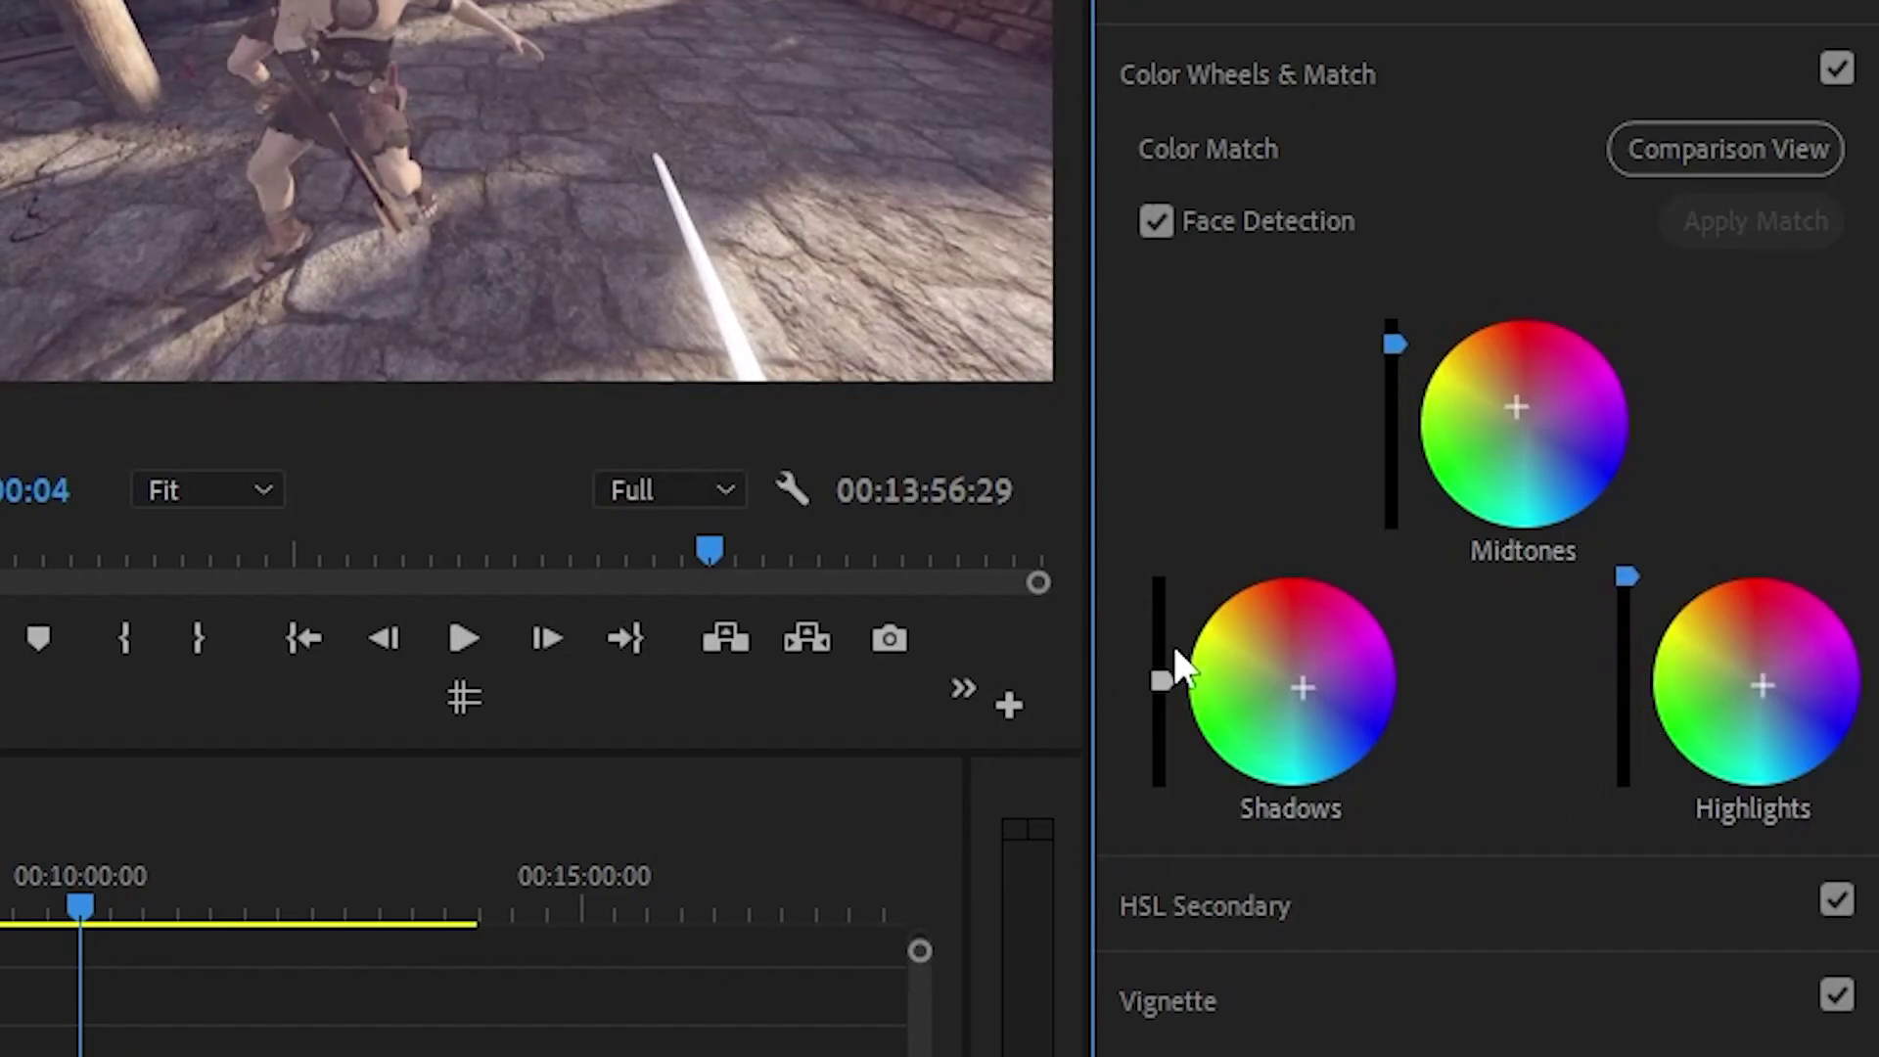
pyautogui.moveTo(1161, 680); pyautogui.dragTo(1162, 708)
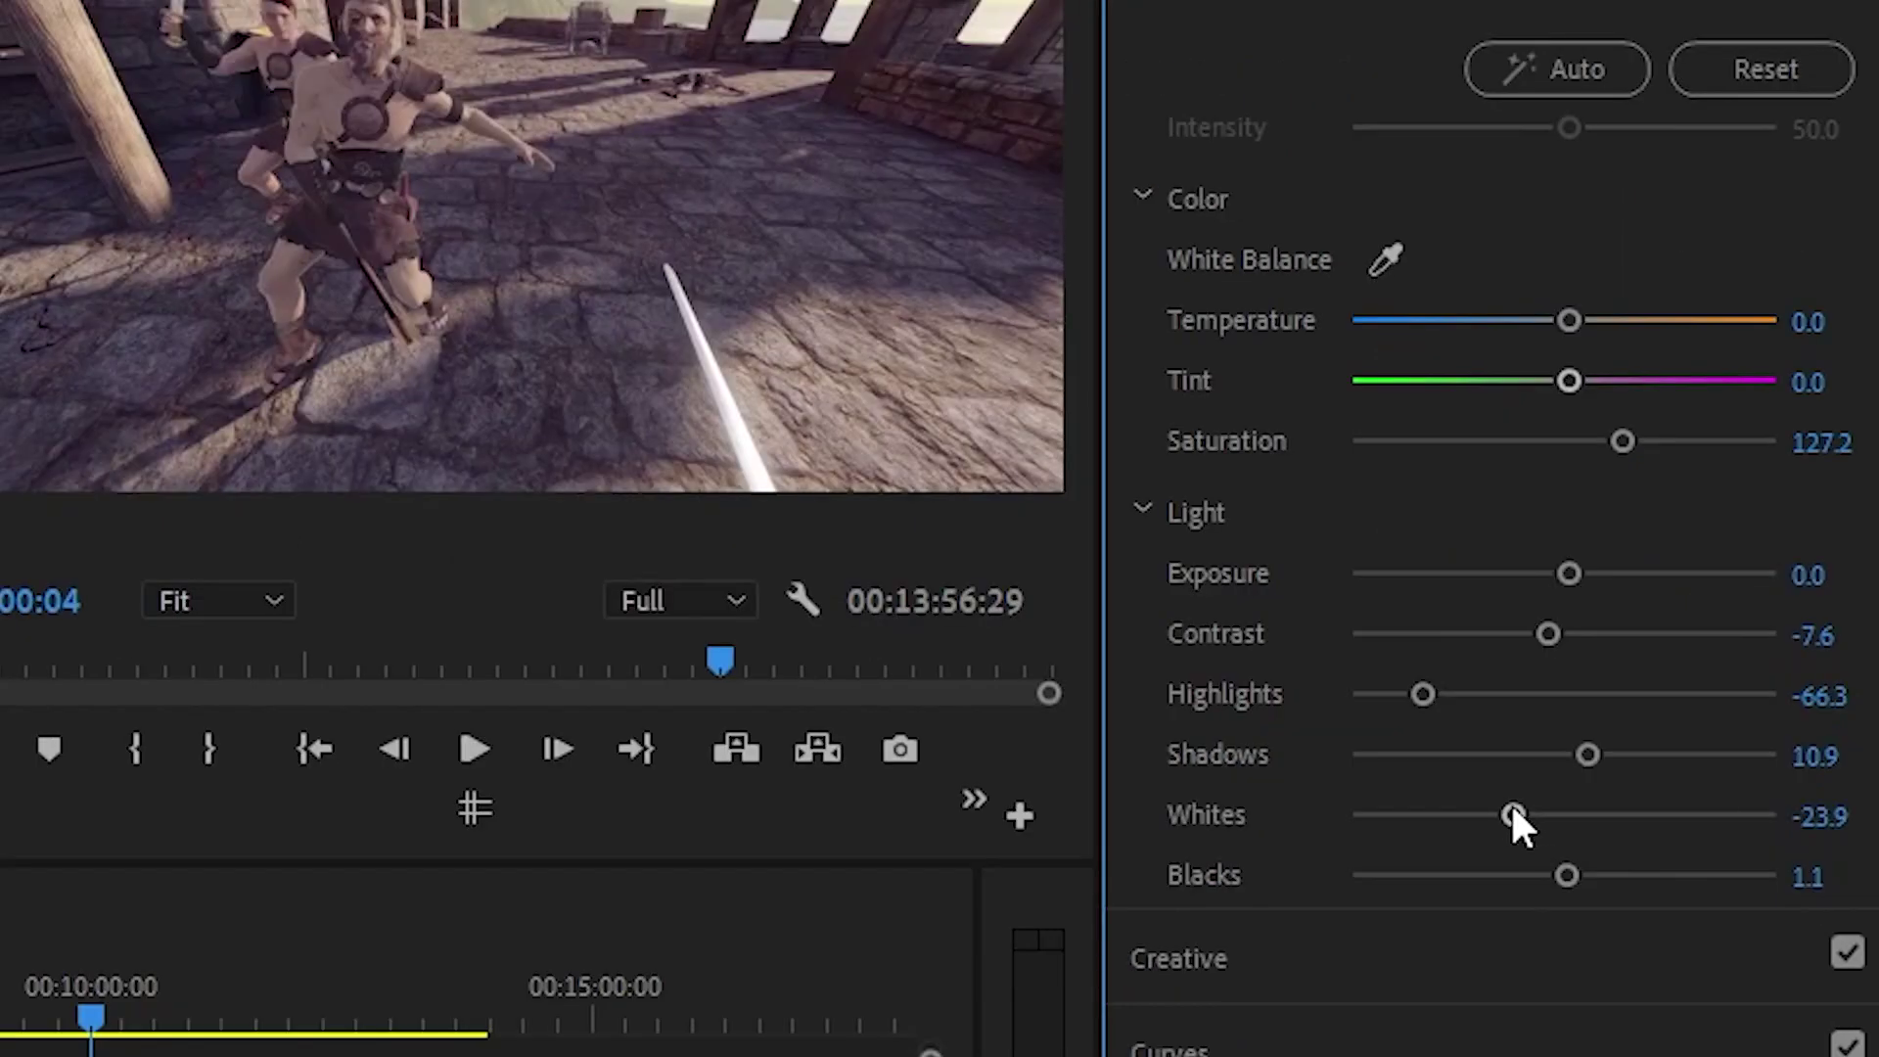
# Lower Whites in Basic Correction's Light section to -60.9
pyautogui.moveTo(1513, 814); pyautogui.dragTo(1434, 814)
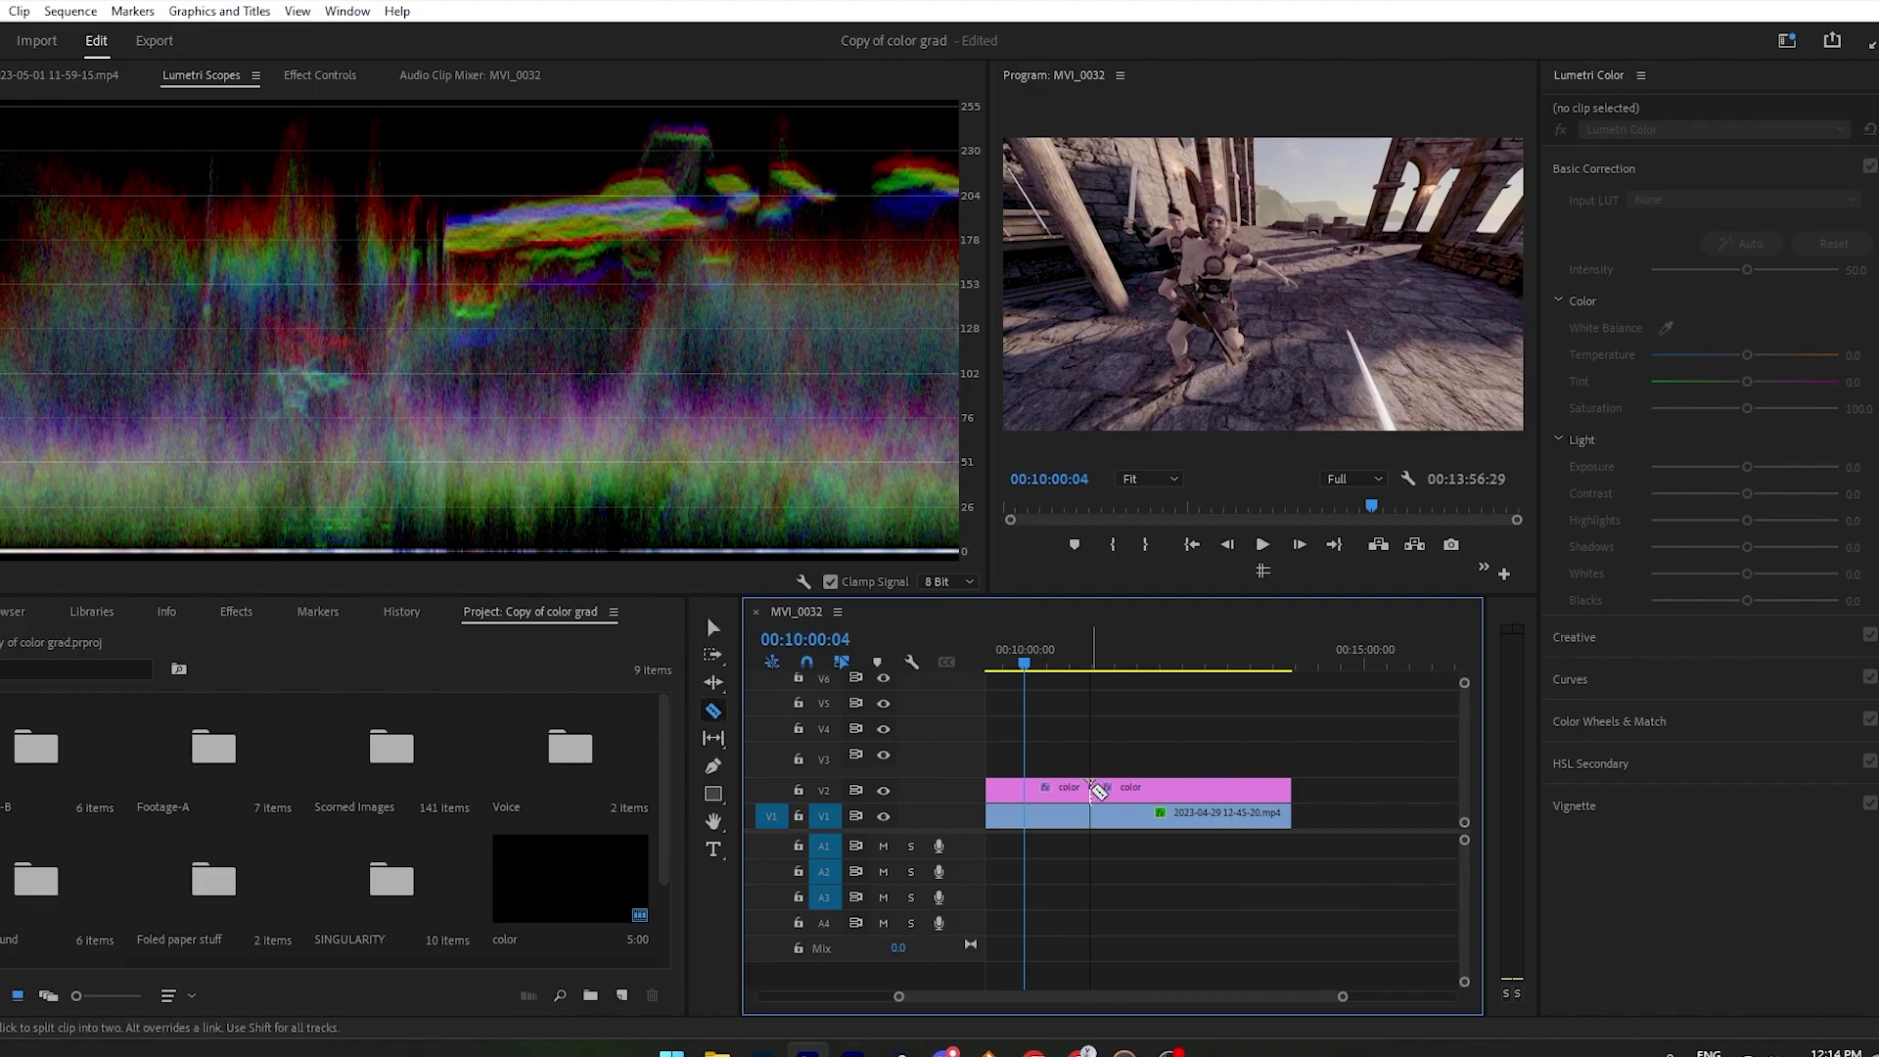
# Razor-cut the V2 'color' layer, select the short middle piece, and move the playhead to 00:11:11:52
pyautogui.click(1136, 789)
pyautogui.press('v')
pyautogui.click(1121, 793)
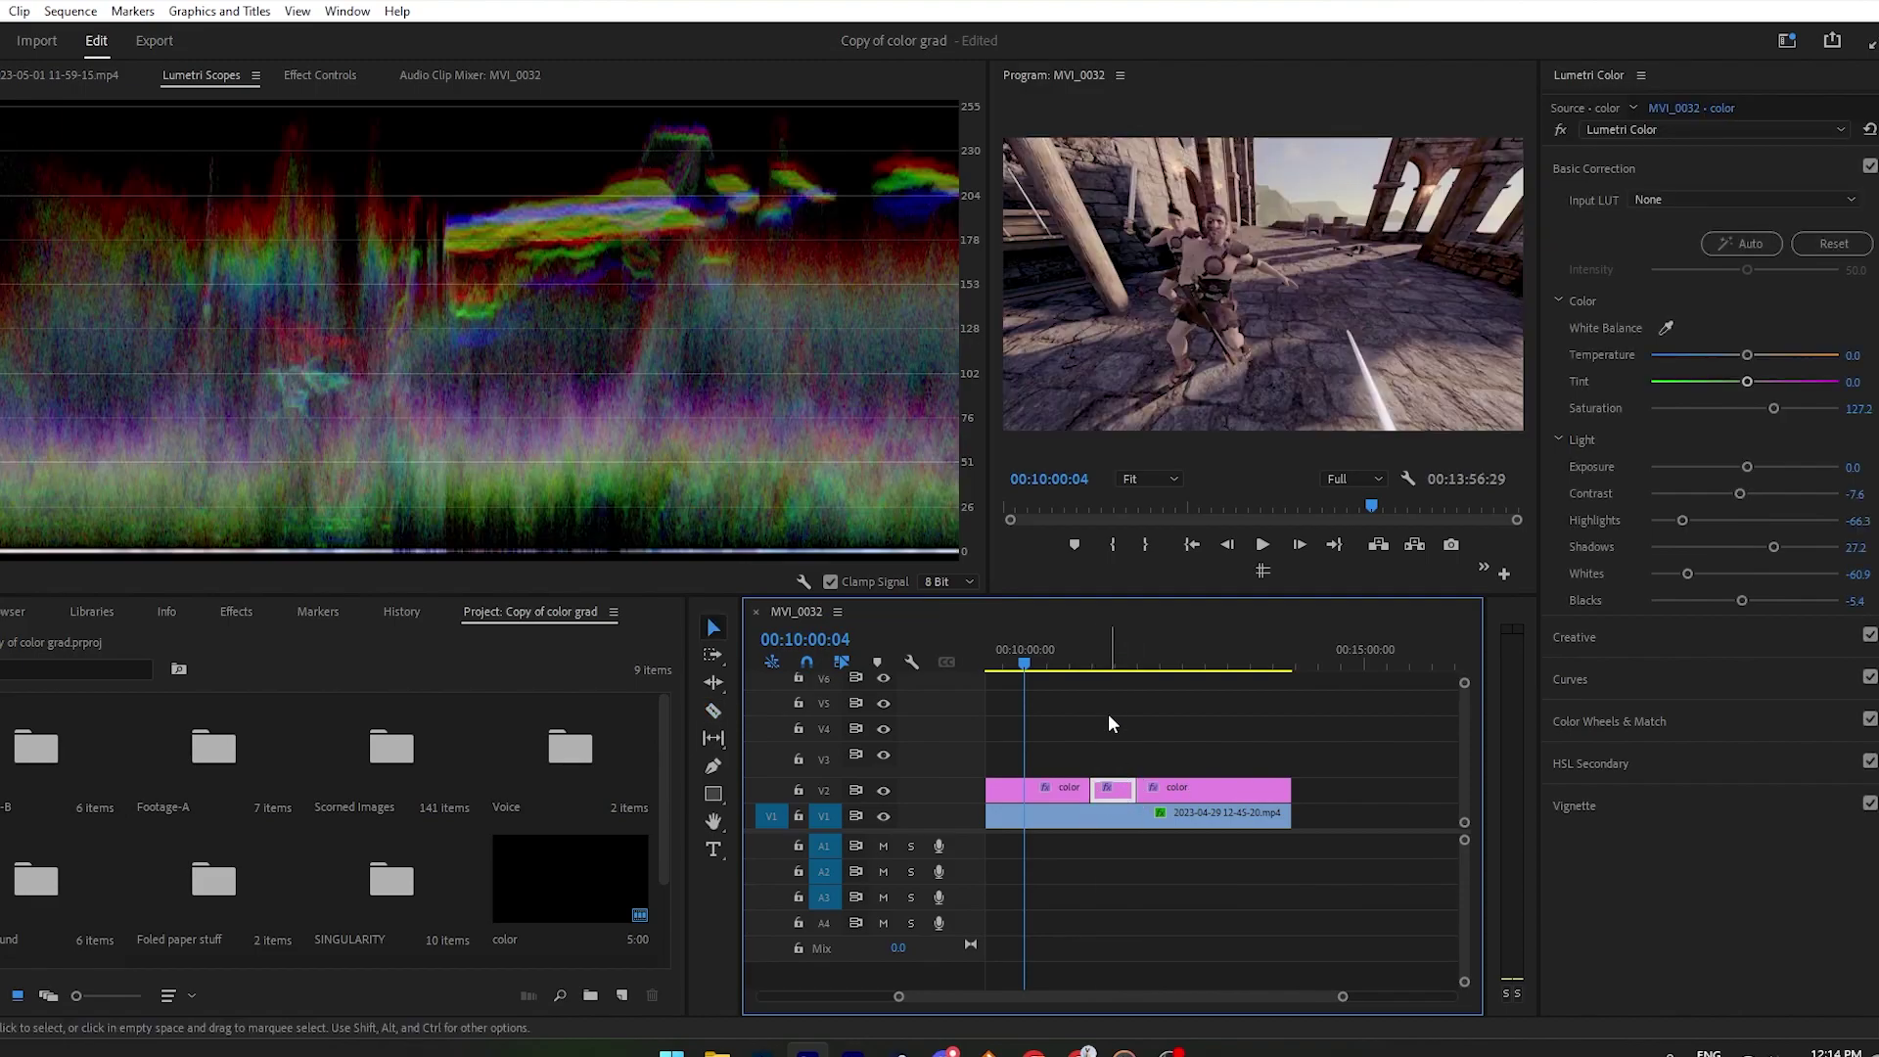
pyautogui.click(1108, 662)
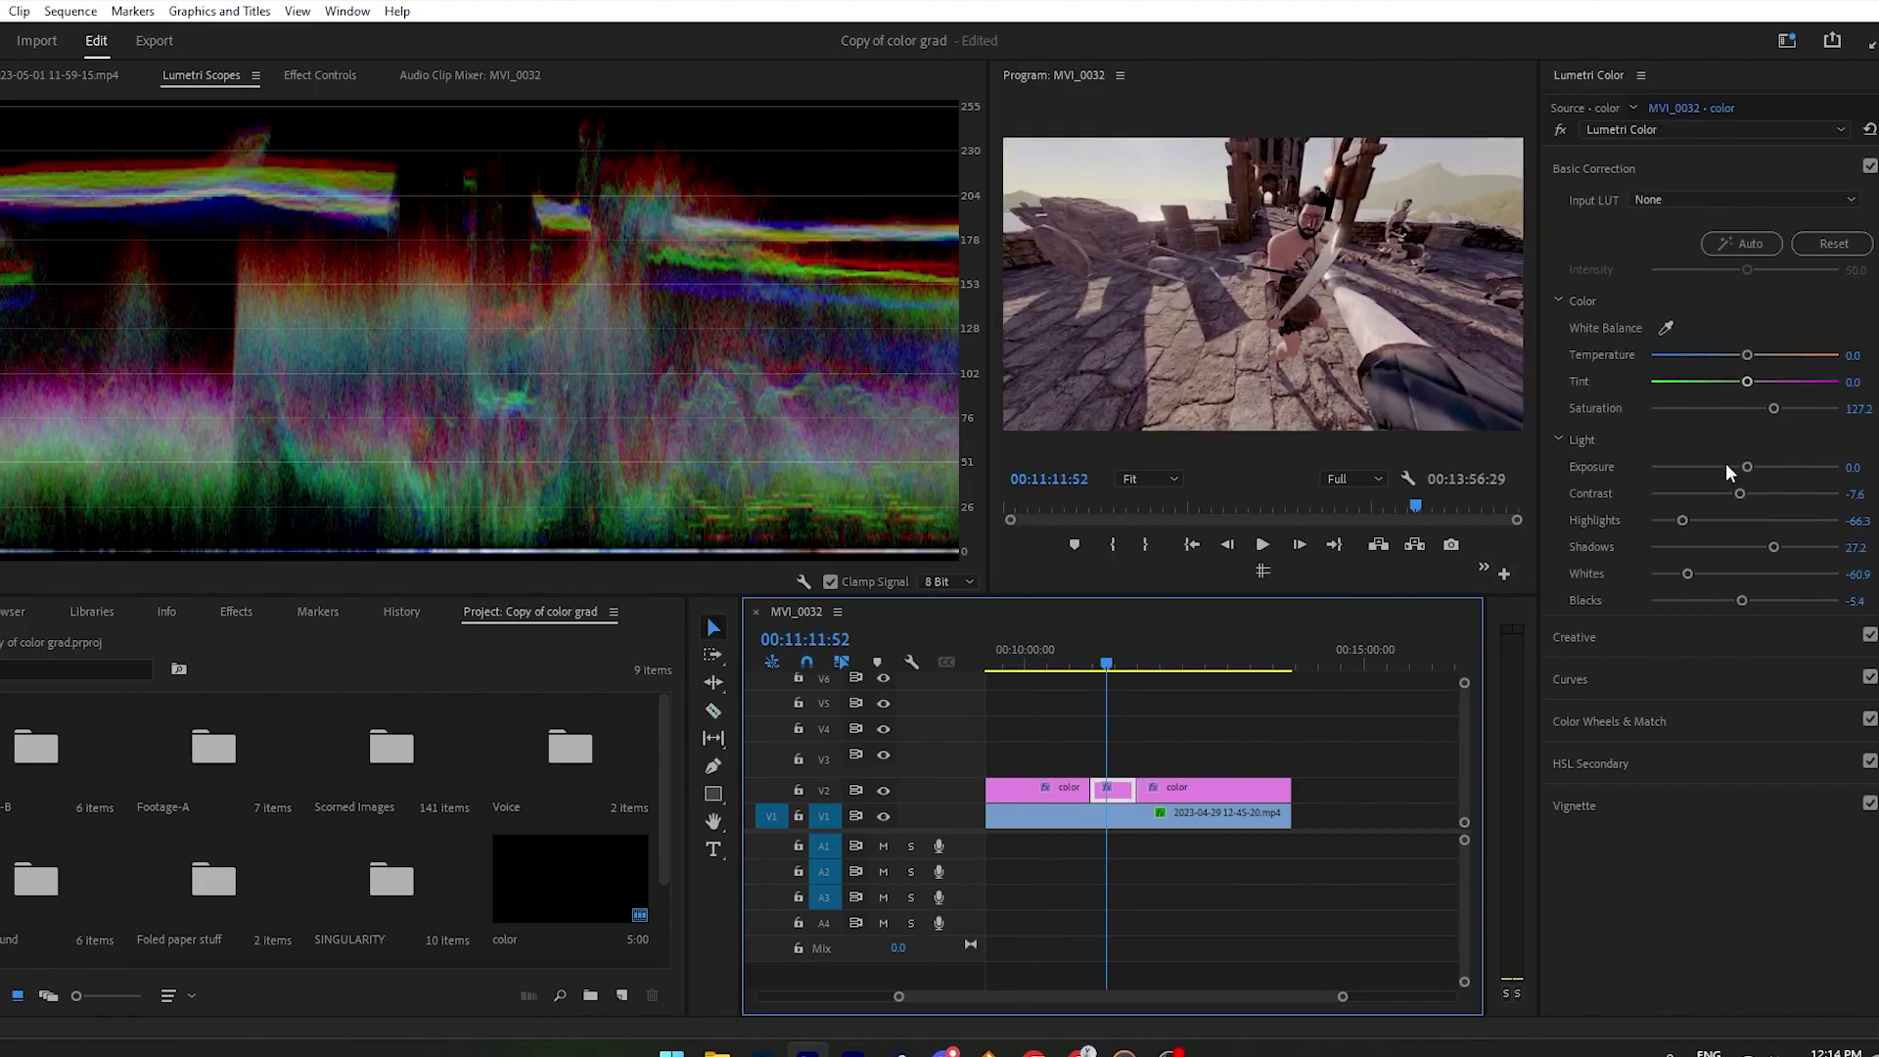
# Try raising the middle piece's exposure, reset it to 0.0, and expand Color Wheels & Match
pyautogui.moveTo(1748, 466); pyautogui.dragTo(1759, 470)
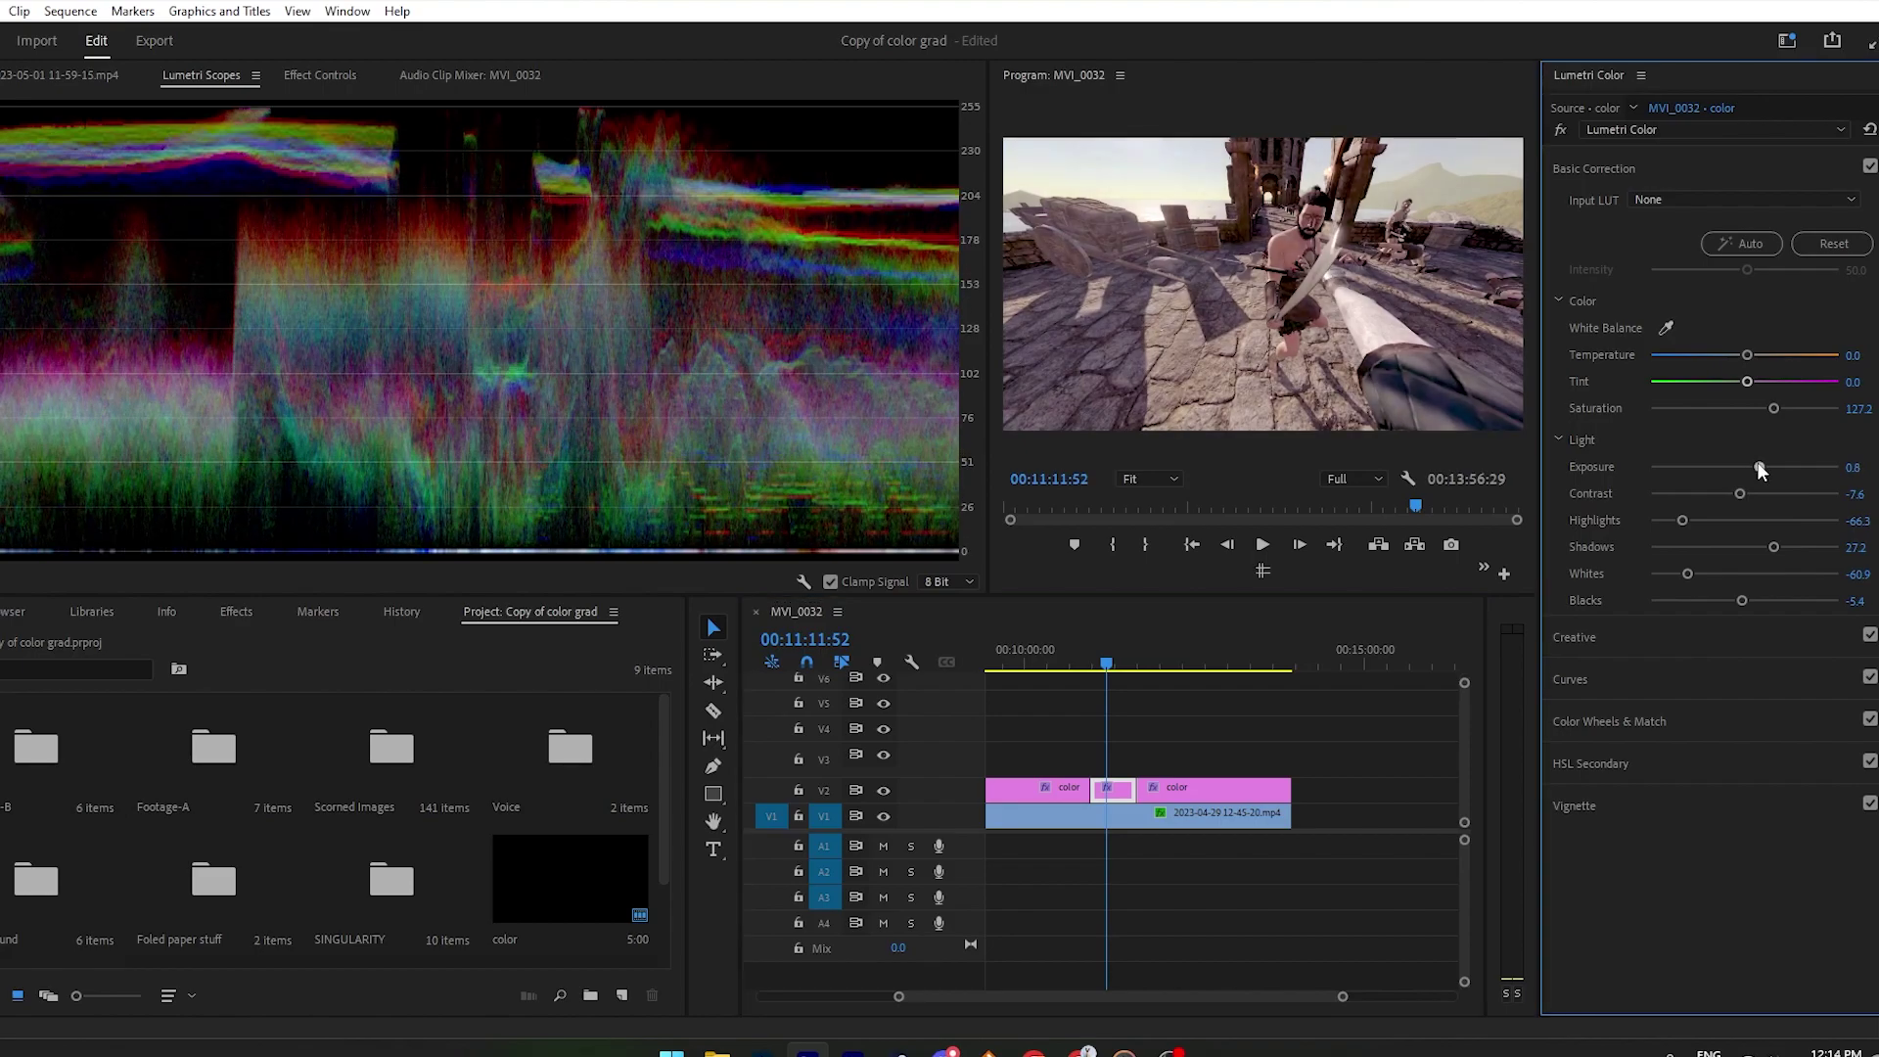
pyautogui.doubleClick(1746, 462)
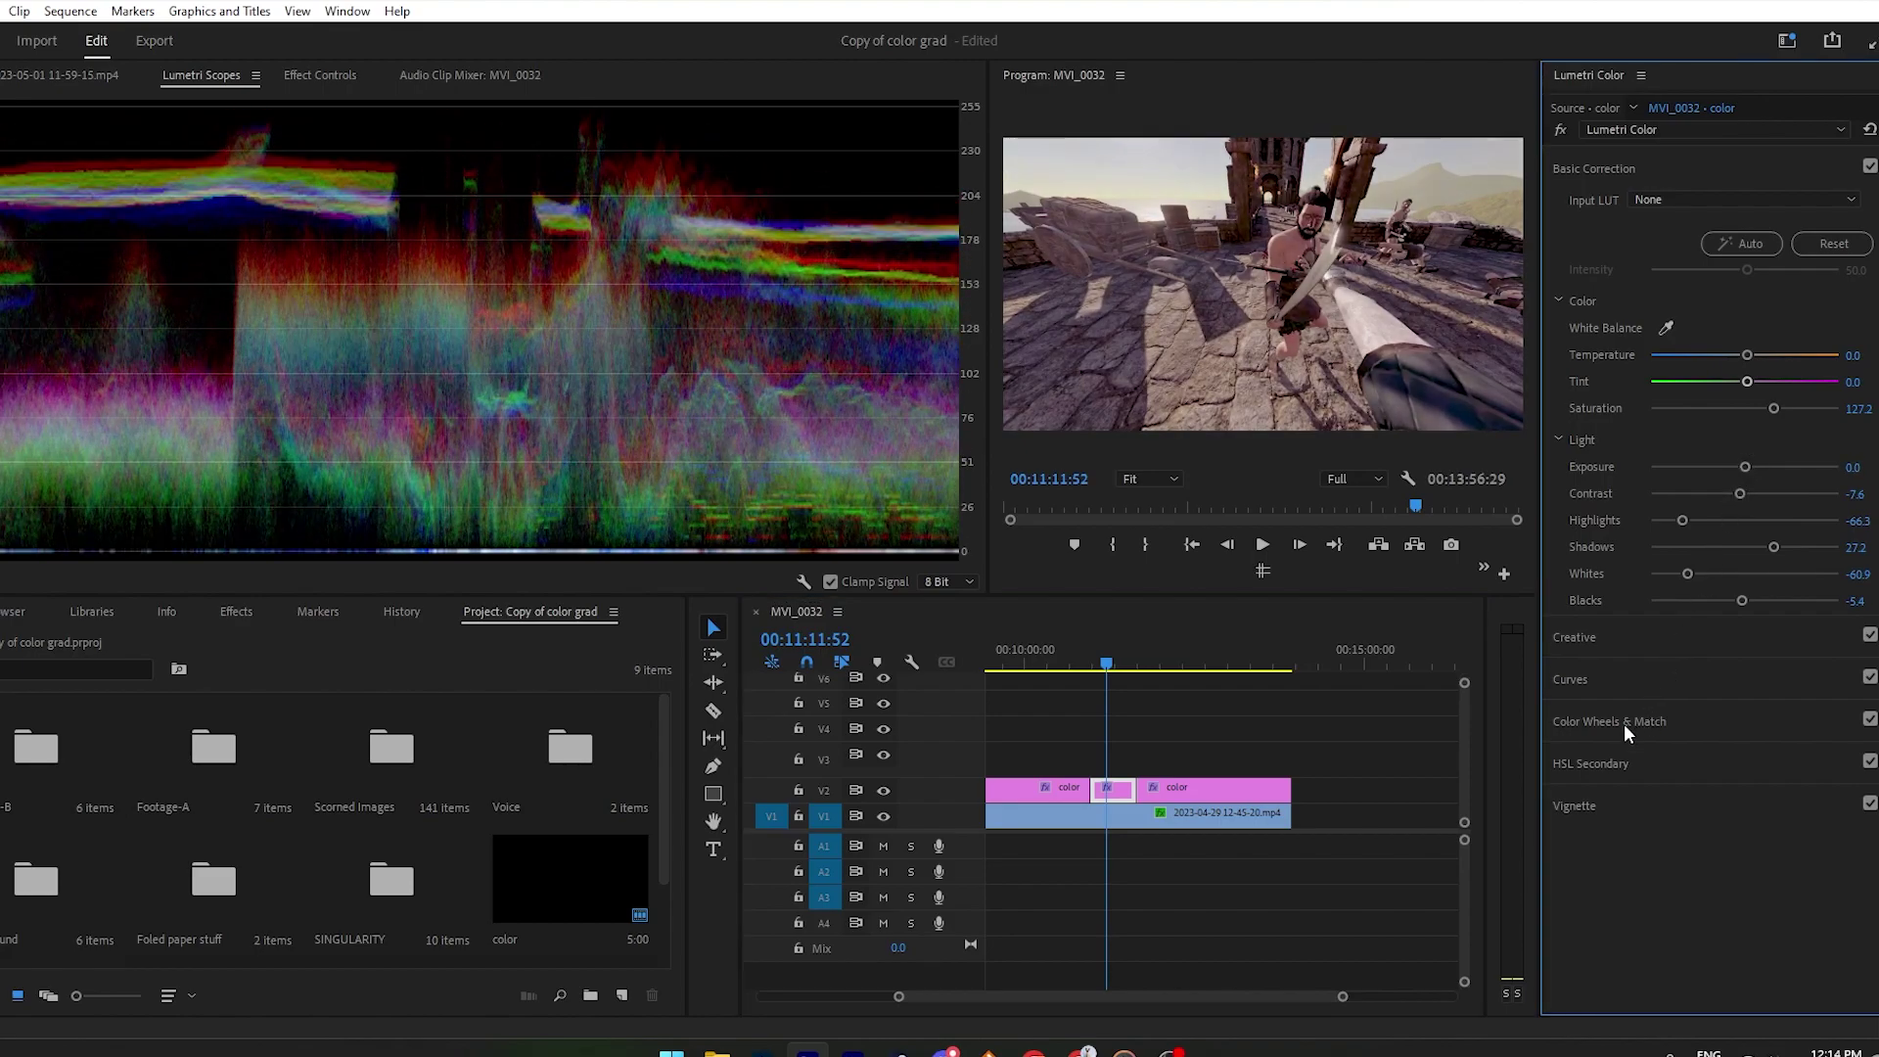
pyautogui.click(1623, 724)
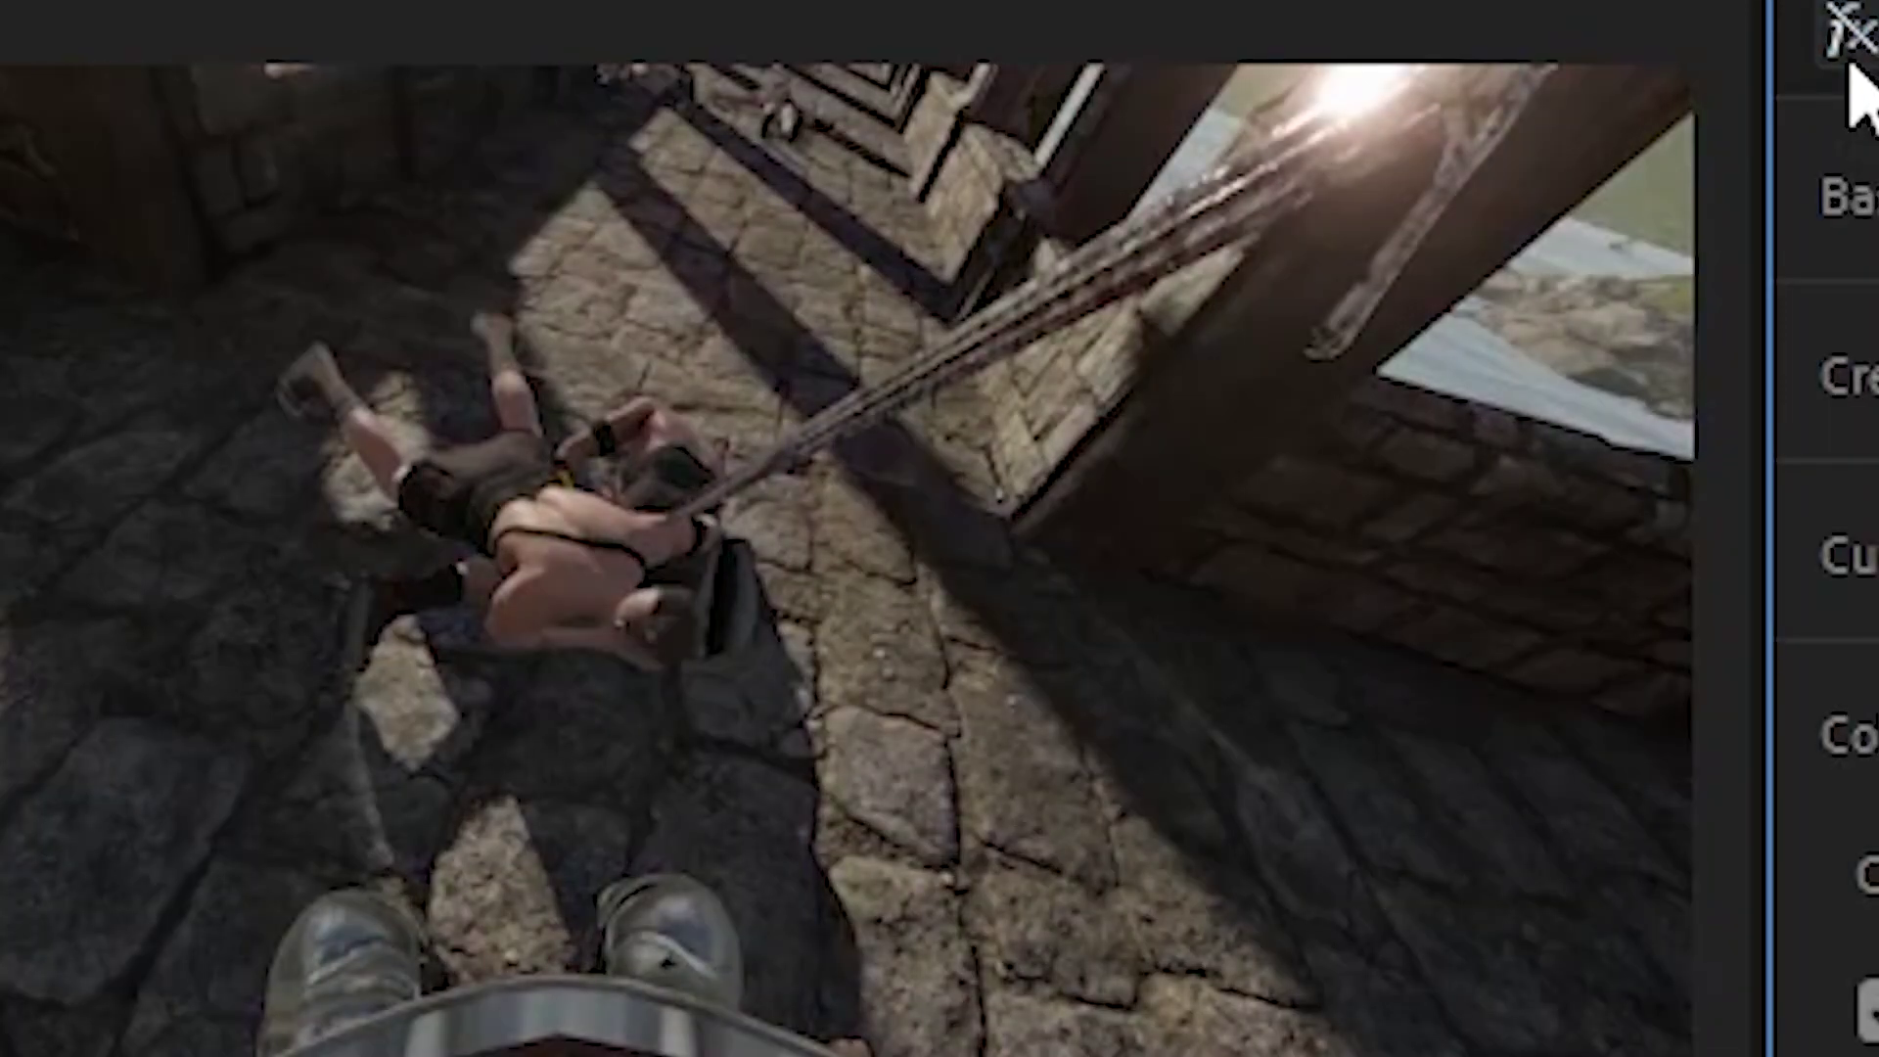
pyautogui.click(1851, 65)
pyautogui.click(1851, 65)
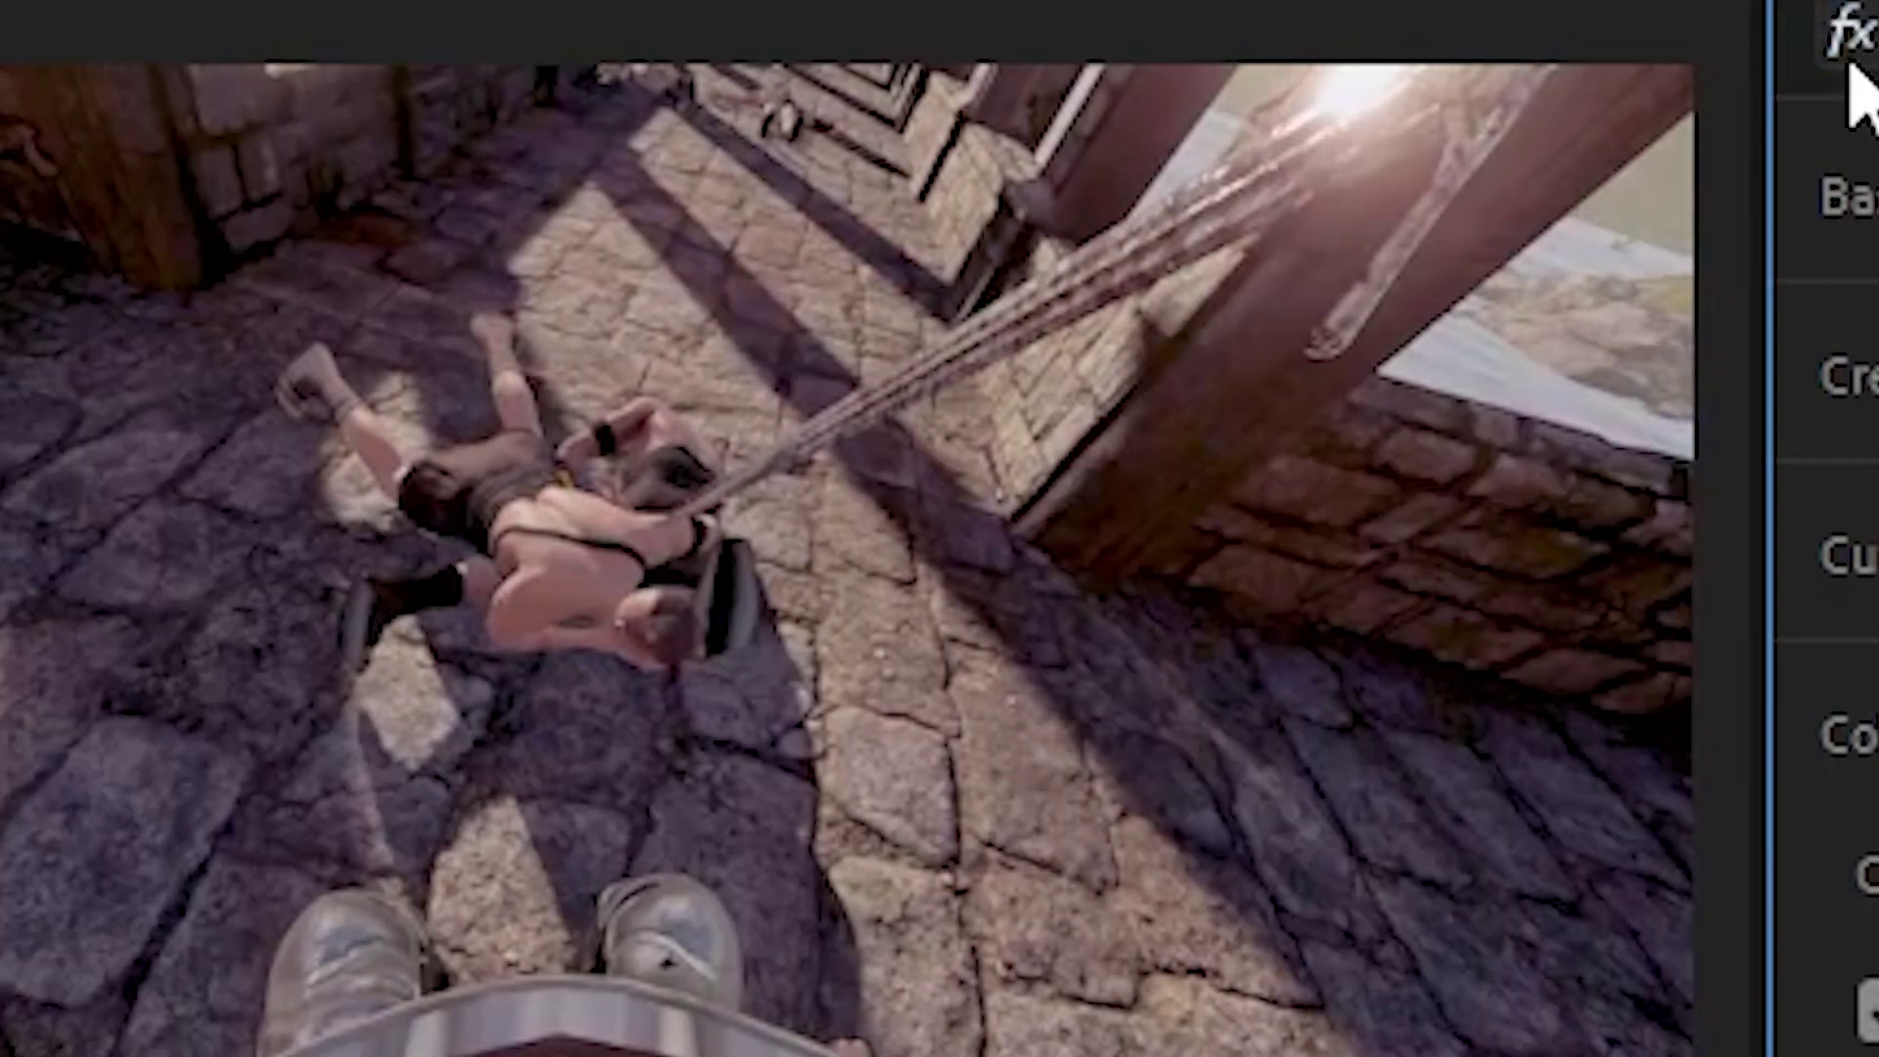